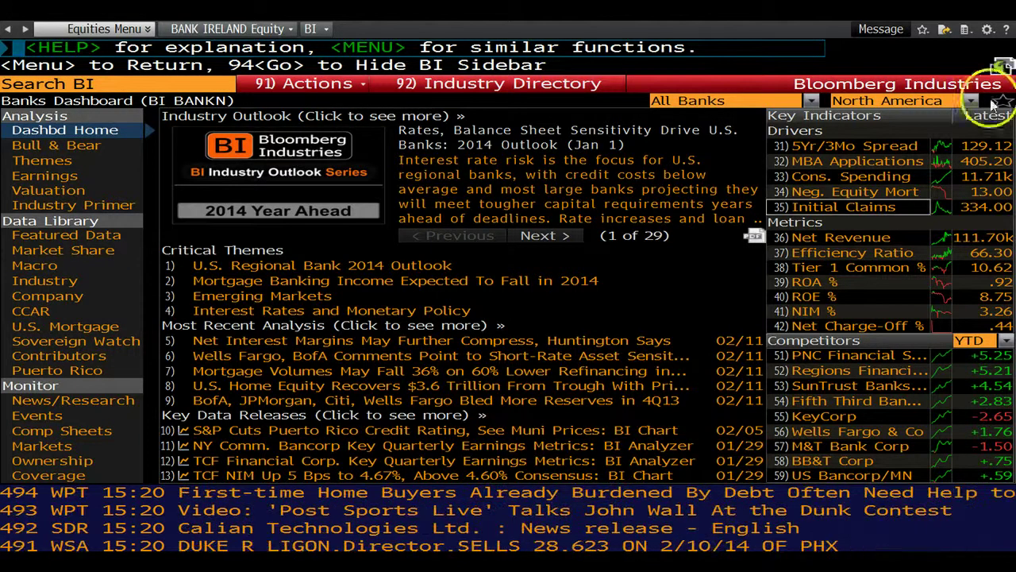
Step: Switch the Banks Dashboard region to Europe and open the Industry section of its data library
{"action": "left_click", "coordinate": [971, 101]}
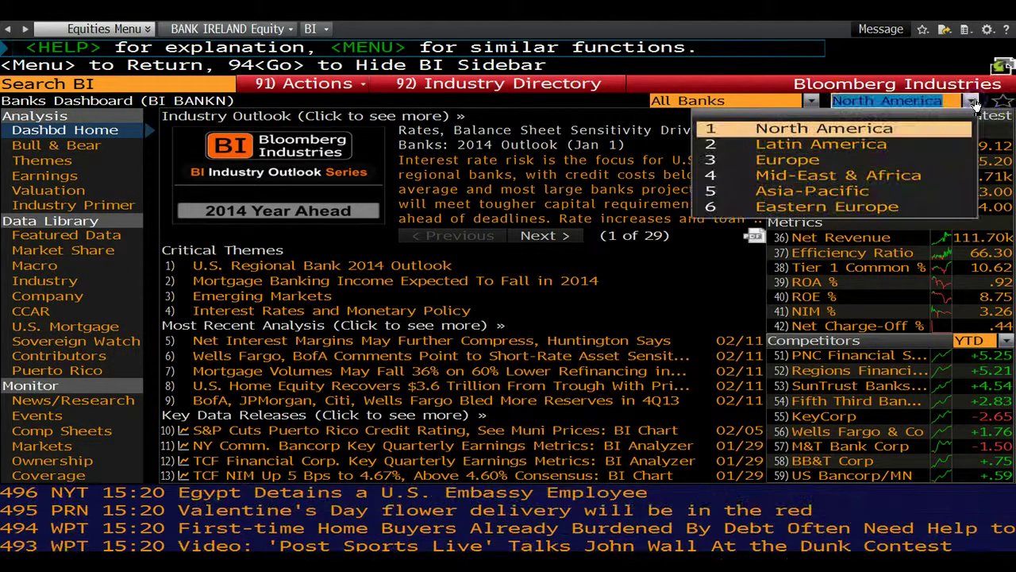
{"action": "left_click", "coordinate": [826, 160]}
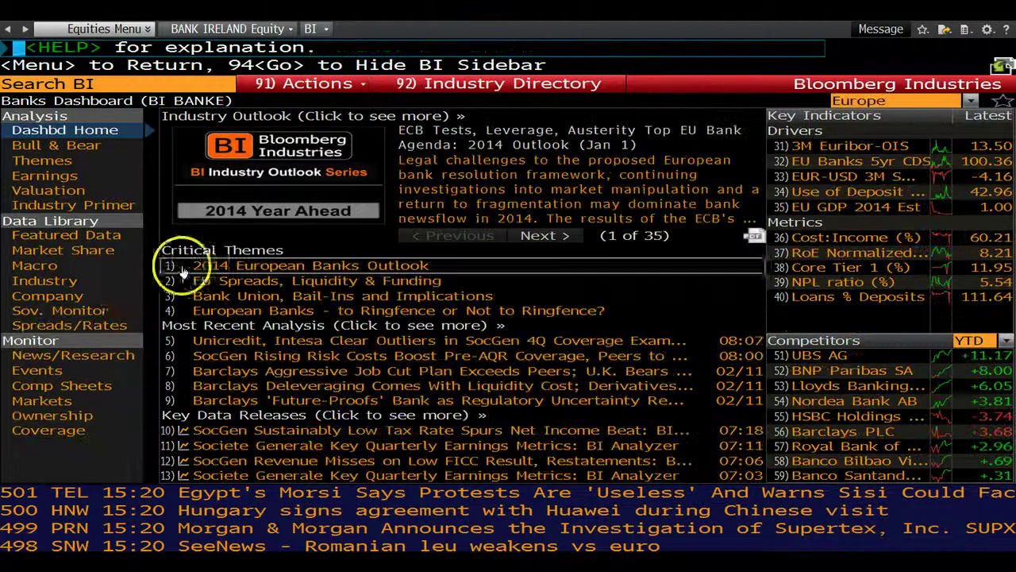
{"action": "left_click", "coordinate": [57, 284]}
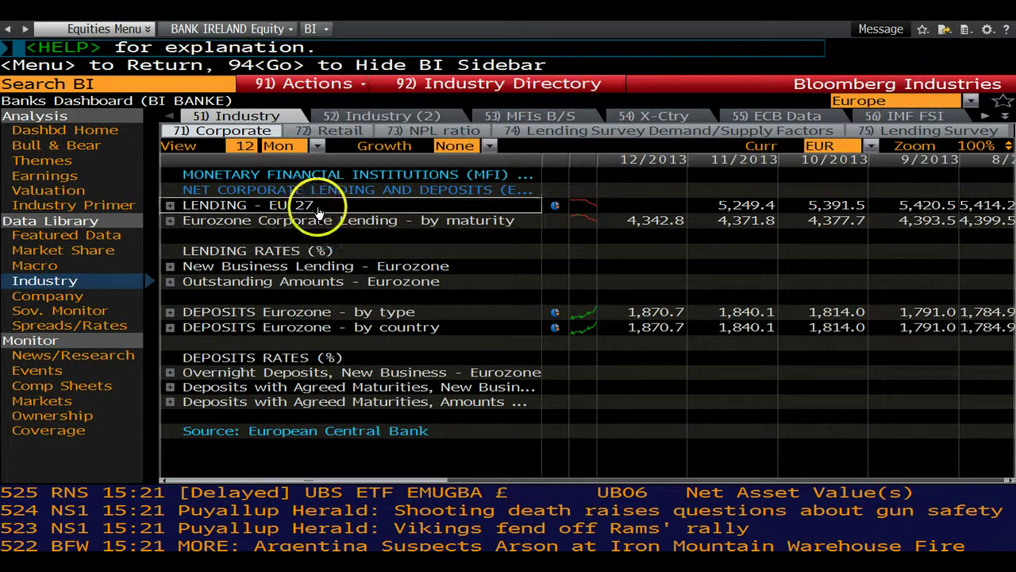
Step: Chart the LENDING - EU 27 corporate lending series and display it as YoY Growth
{"action": "left_click", "coordinate": [591, 208]}
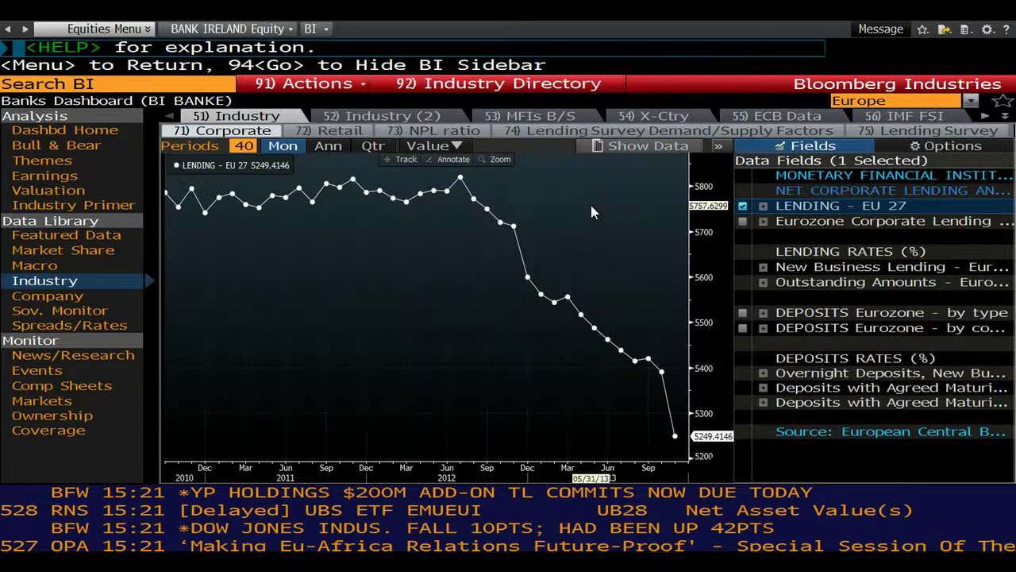
{"action": "left_click", "coordinate": [456, 145]}
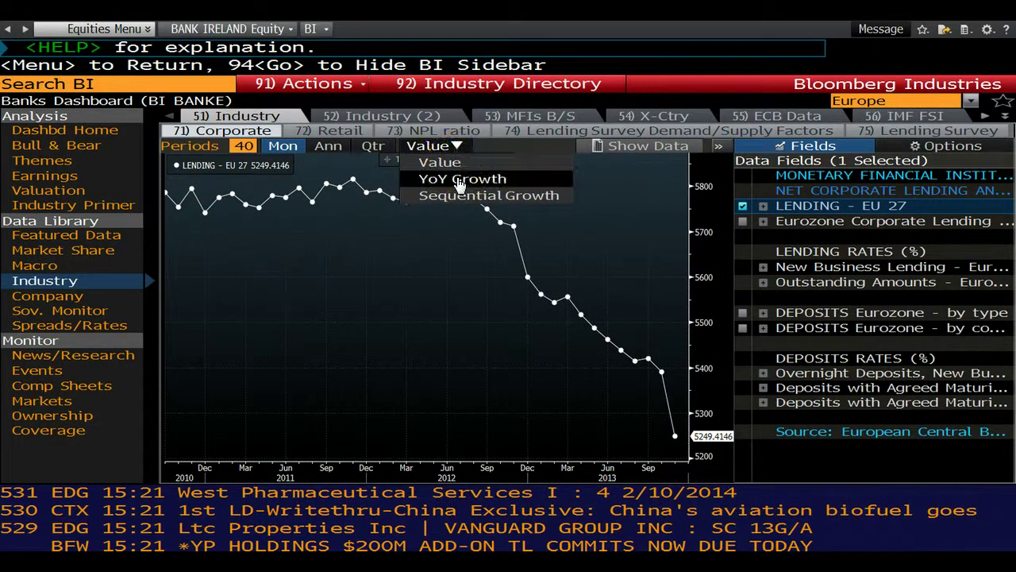
{"action": "left_click", "coordinate": [459, 179]}
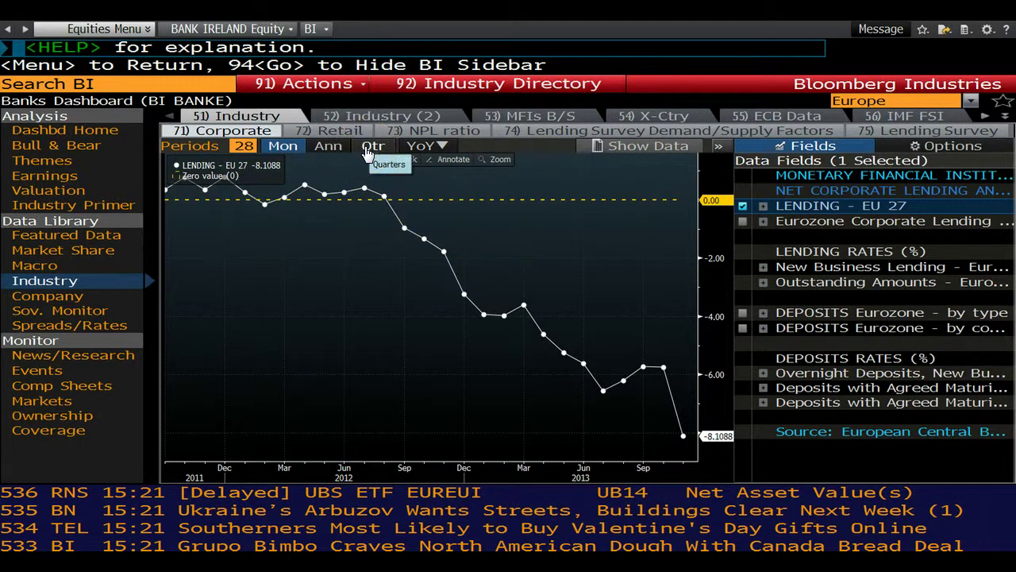
Step: Try to set the monthly lending chart's number of periods to 50
{"action": "left_click", "coordinate": [238, 148]}
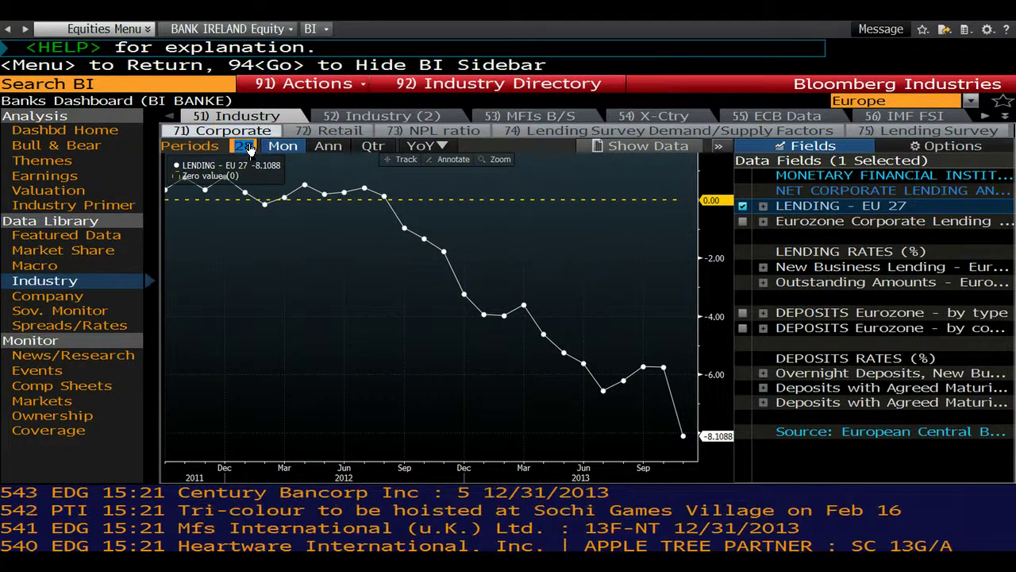
{"action": "key", "text": "BackSpace"}
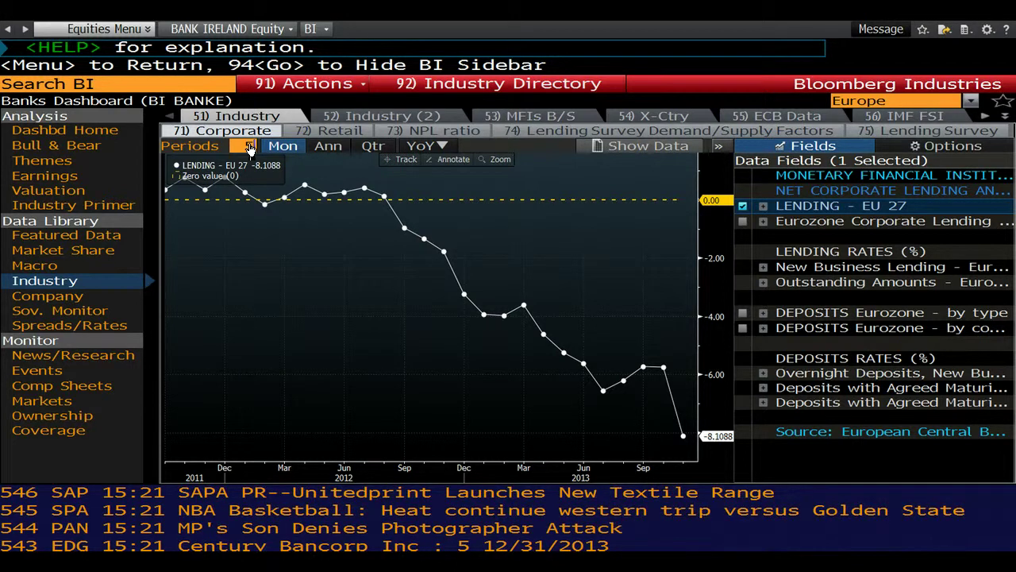
{"action": "type", "text": "52"}
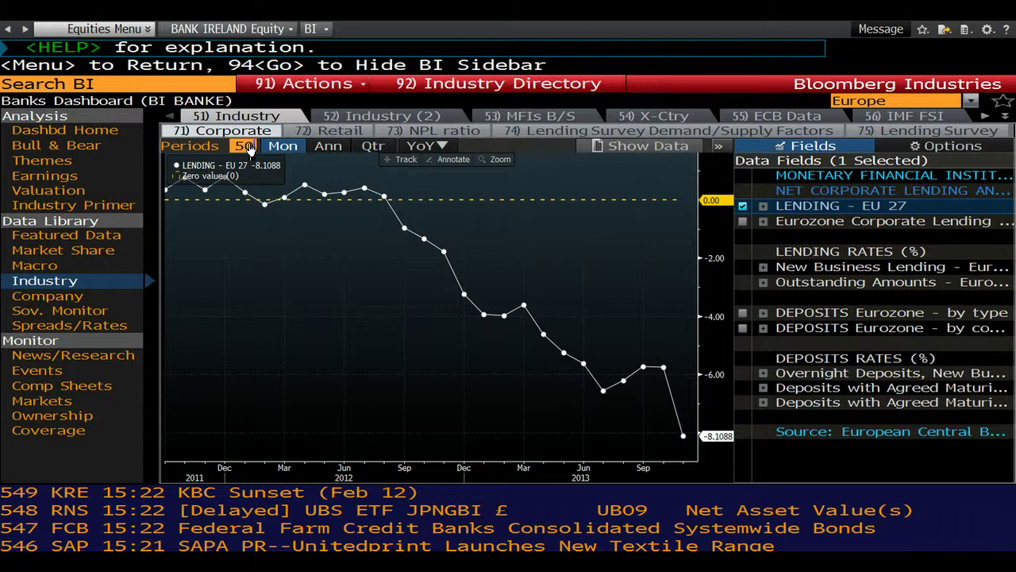
Step: Switch the LENDING - EU 27 chart to quarterly data and display it as YoY Growth
{"action": "left_click", "coordinate": [373, 148]}
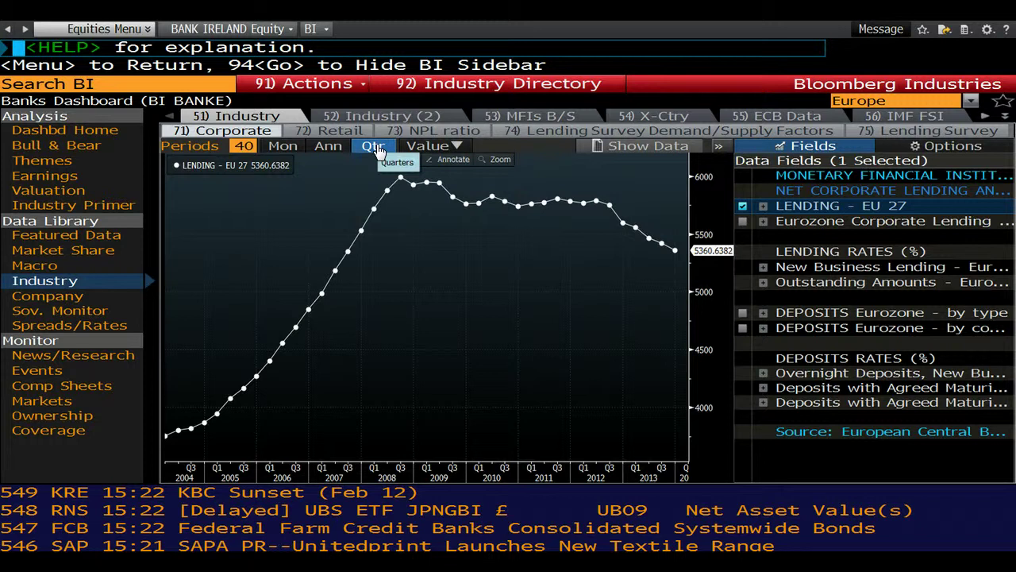
{"action": "left_click", "coordinate": [435, 146]}
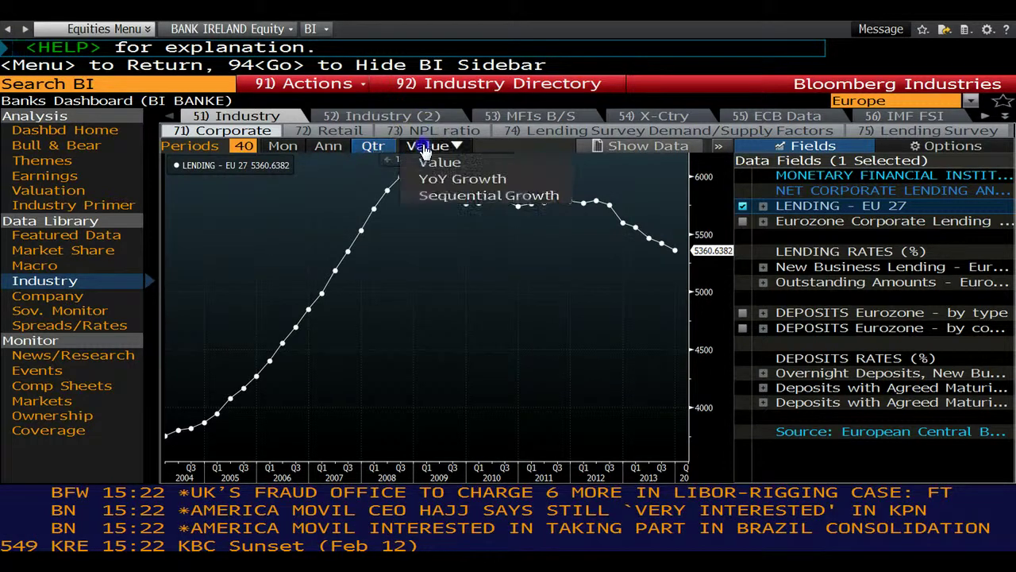
{"action": "left_click", "coordinate": [446, 181]}
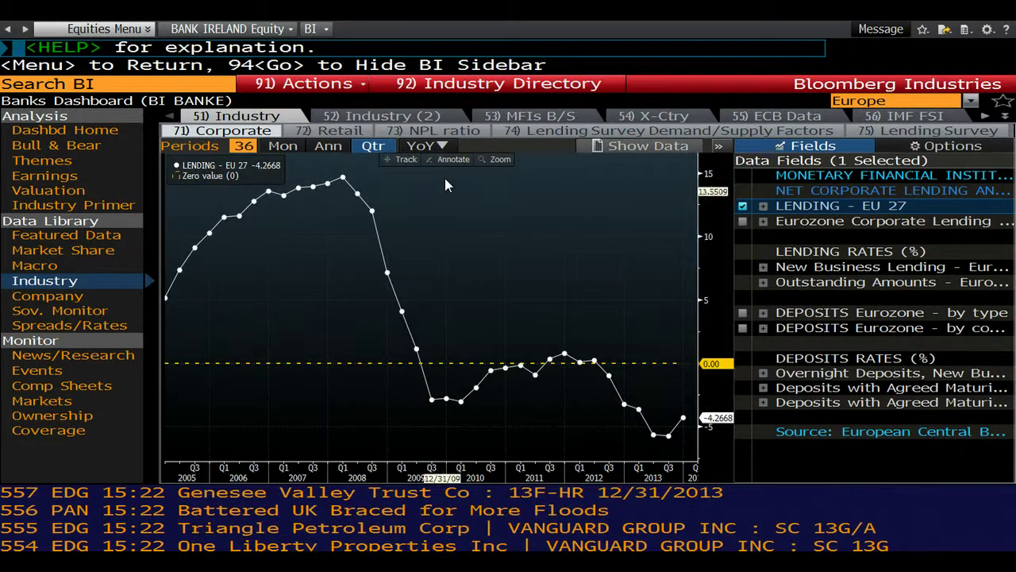
Step: Read the EU 27 lending growth at the early 2008 peak and at the chart's most recent quarter
{"action": "left_click", "coordinate": [348, 178]}
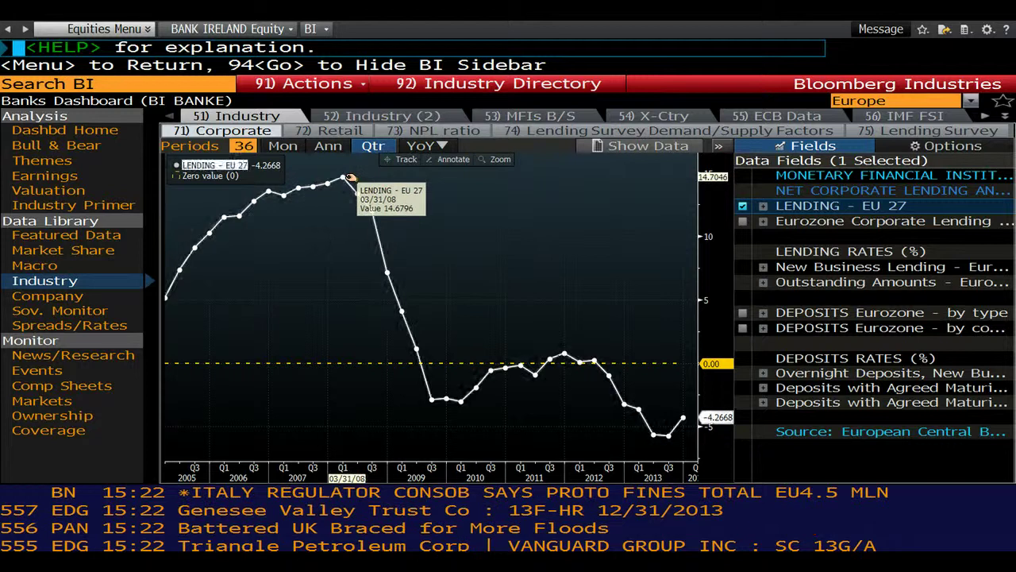
{"action": "left_click", "coordinate": [451, 274]}
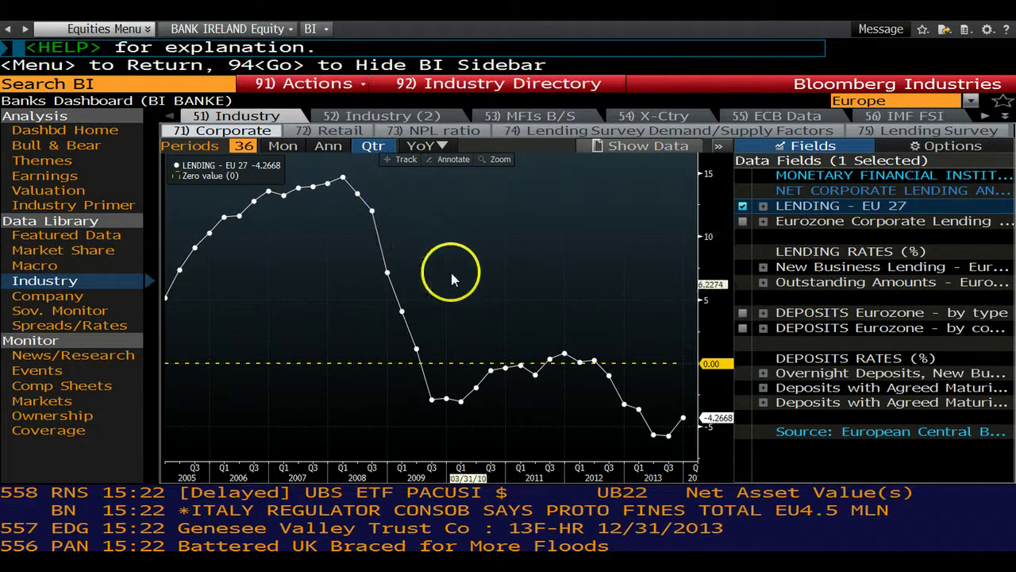
{"action": "left_click", "coordinate": [689, 421]}
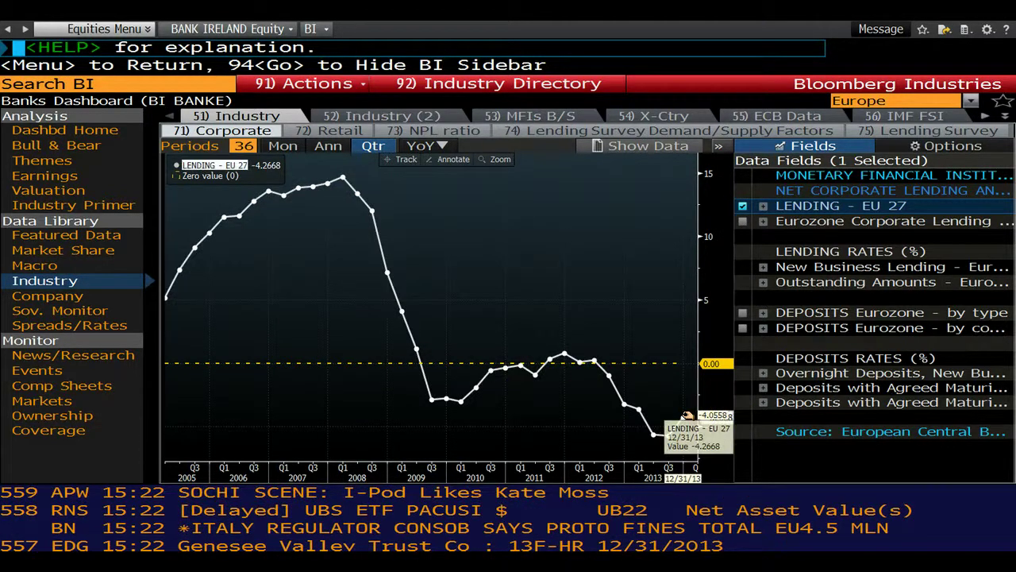
{"action": "left_click", "coordinate": [572, 448]}
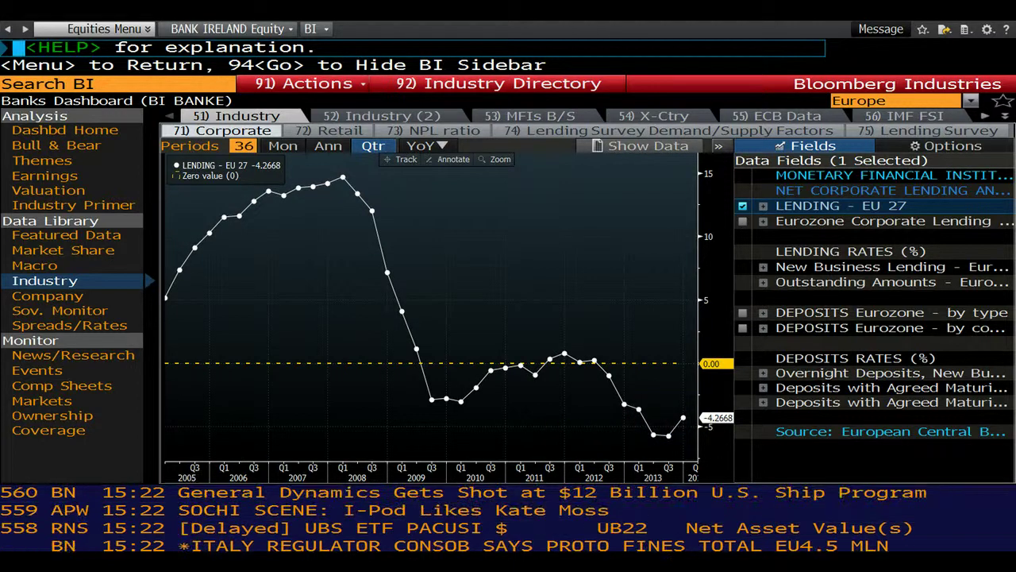
{"action": "left_click", "coordinate": [467, 246]}
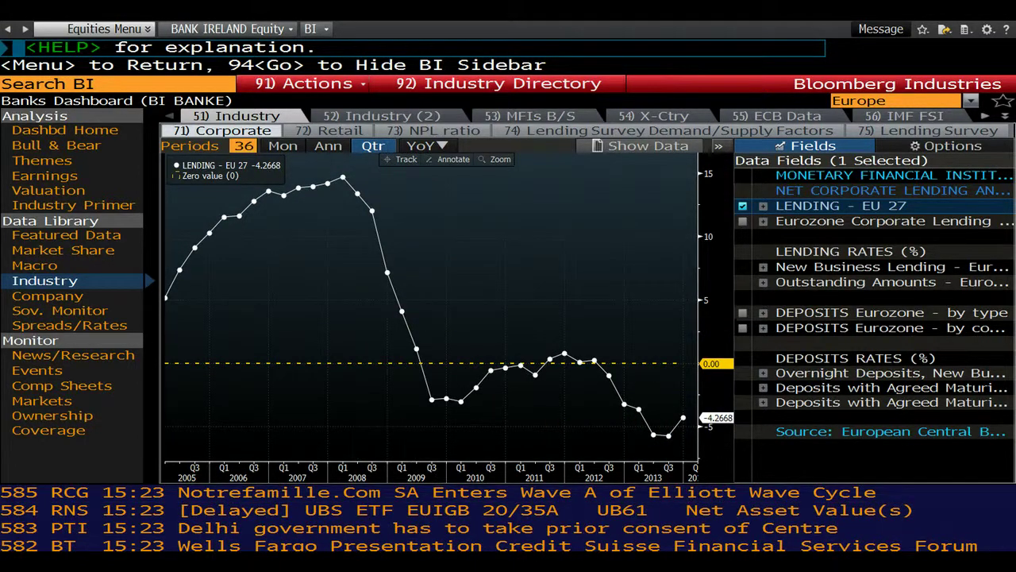
{"action": "left_click", "coordinate": [374, 336]}
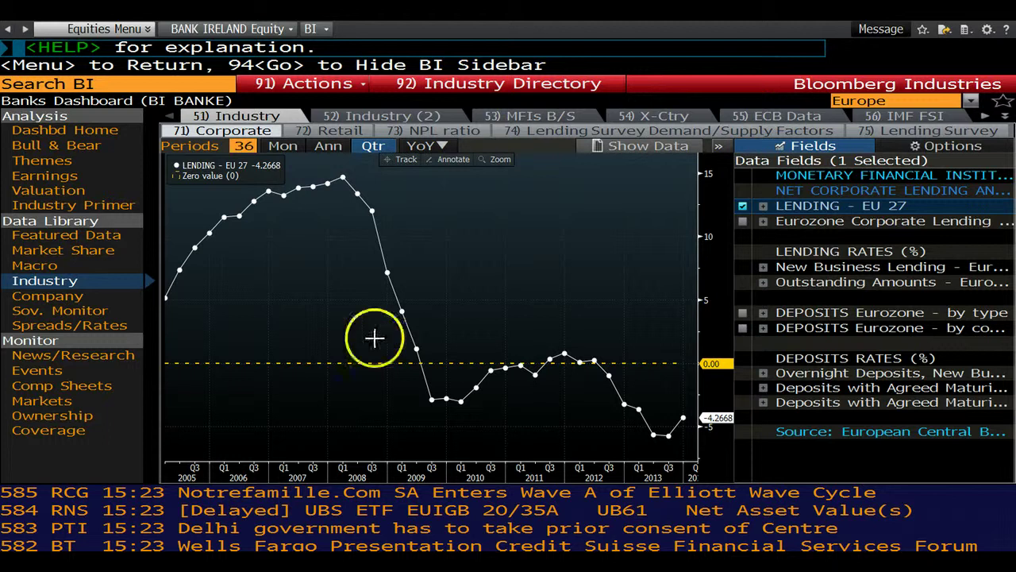
{"action": "left_click", "coordinate": [488, 267]}
{"action": "mouse_move", "coordinate": [432, 247]}
{"action": "left_mouse_down"}
{"action": "mouse_move", "coordinate": [463, 250]}
{"action": "mouse_move", "coordinate": [435, 287]}
{"action": "mouse_move", "coordinate": [481, 288]}
{"action": "left_mouse_up"}
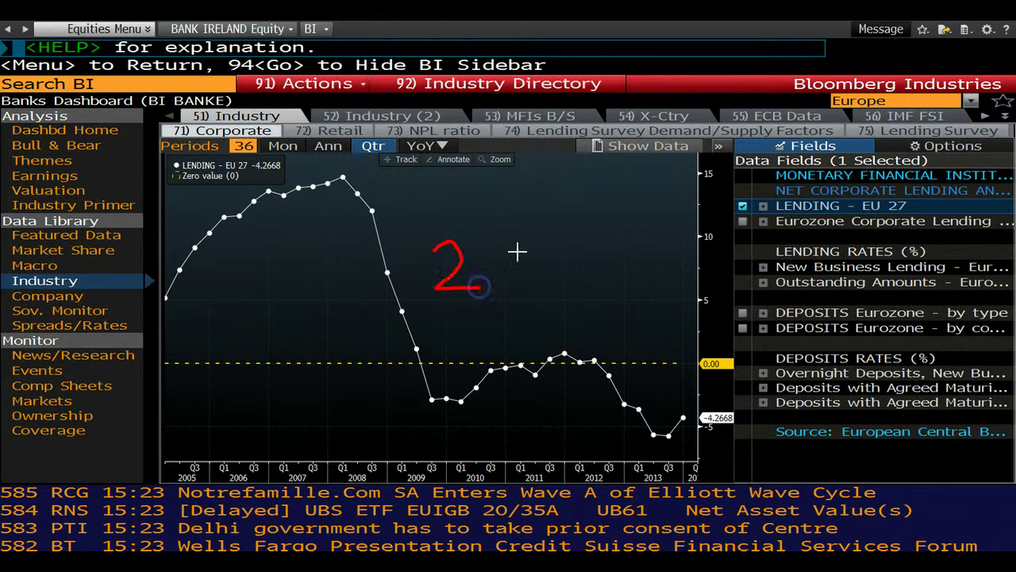
{"action": "mouse_move", "coordinate": [493, 243]}
{"action": "left_mouse_down"}
{"action": "mouse_move", "coordinate": [512, 267]}
{"action": "mouse_move", "coordinate": [504, 280]}
{"action": "left_mouse_up"}
{"action": "left_click", "coordinate": [495, 236]}
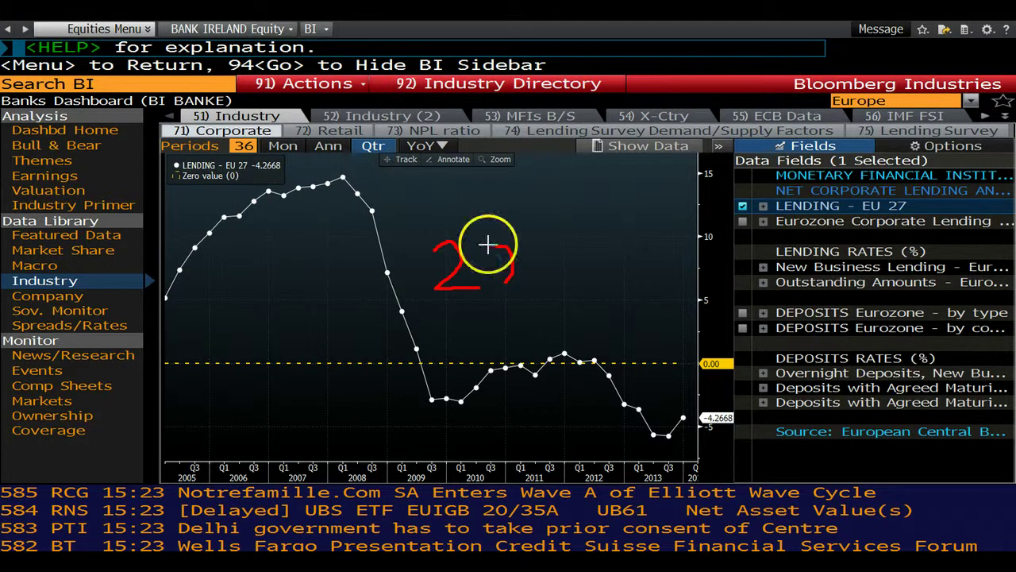
{"action": "mouse_move", "coordinate": [490, 241]}
{"action": "left_mouse_down"}
{"action": "mouse_move", "coordinate": [460, 267]}
{"action": "mouse_move", "coordinate": [483, 278]}
{"action": "left_mouse_up"}
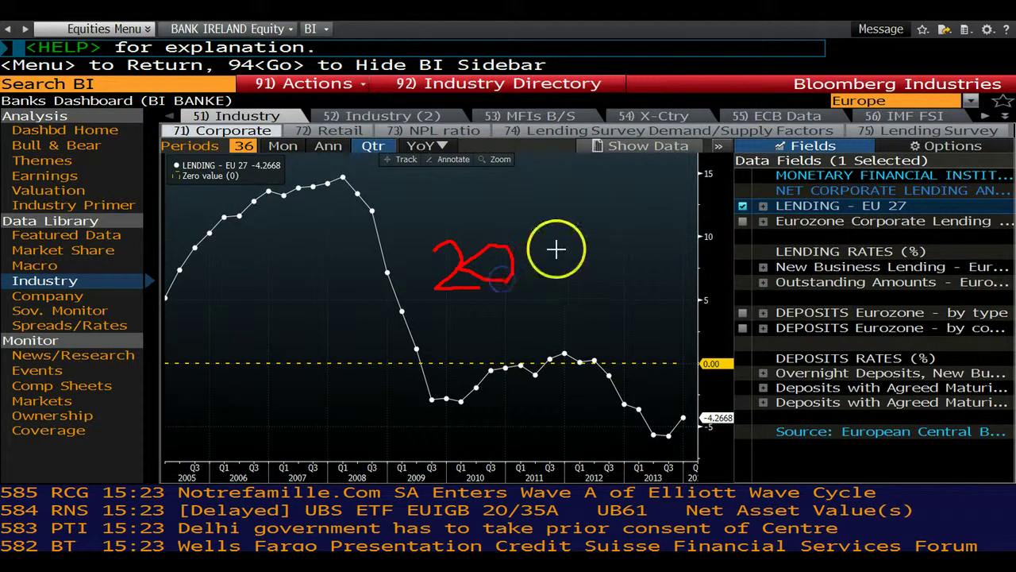
{"action": "left_click_drag", "start_coordinate": [554, 246], "coordinate": [526, 286]}
{"action": "left_click", "coordinate": [519, 241]}
{"action": "left_click_drag", "start_coordinate": [518, 241], "coordinate": [528, 238]}
{"action": "left_click", "coordinate": [555, 274]}
{"action": "left_click_drag", "start_coordinate": [555, 274], "coordinate": [555, 281]}
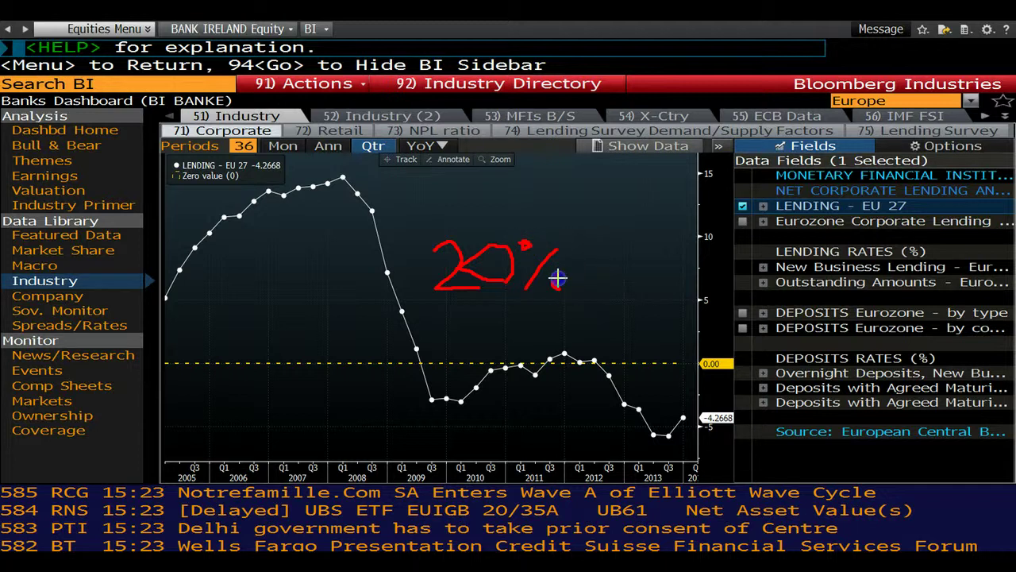
{"action": "left_click", "coordinate": [253, 468]}
{"action": "key", "text": "Escape"}
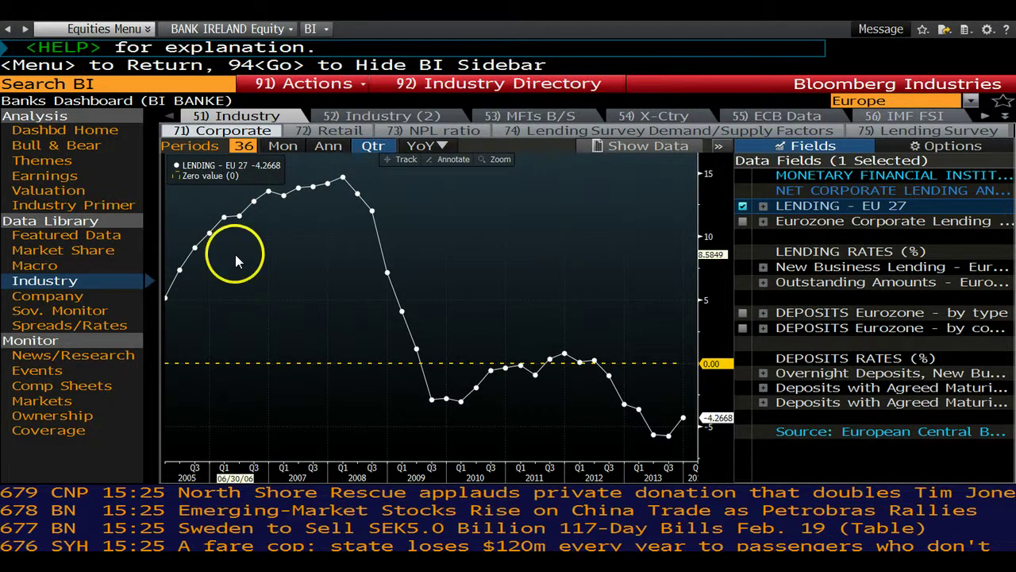
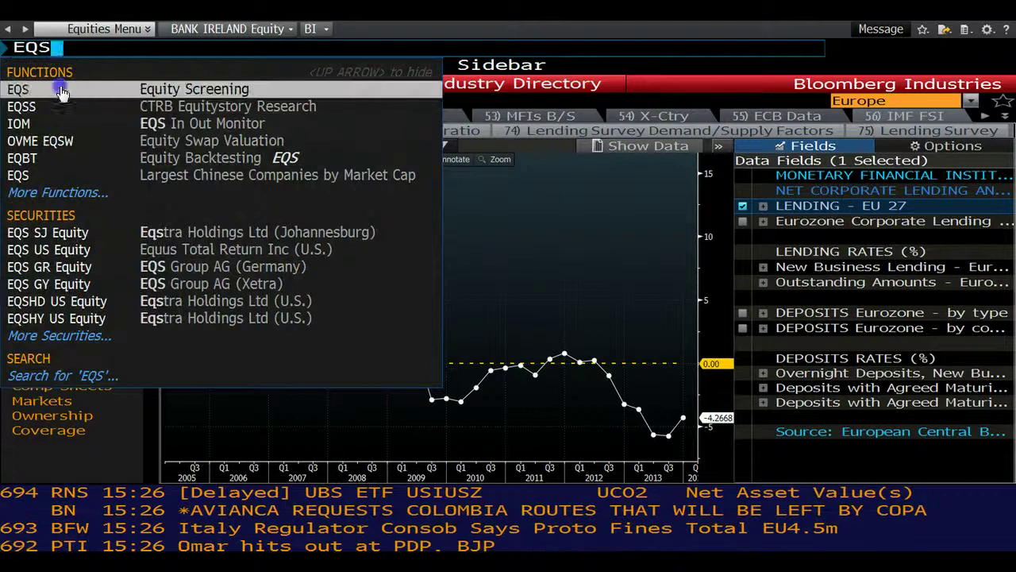
Step: Open the EQS Equity Screening function and include Western Europe as the Country of Domicile criterion
{"action": "left_click", "coordinate": [67, 90]}
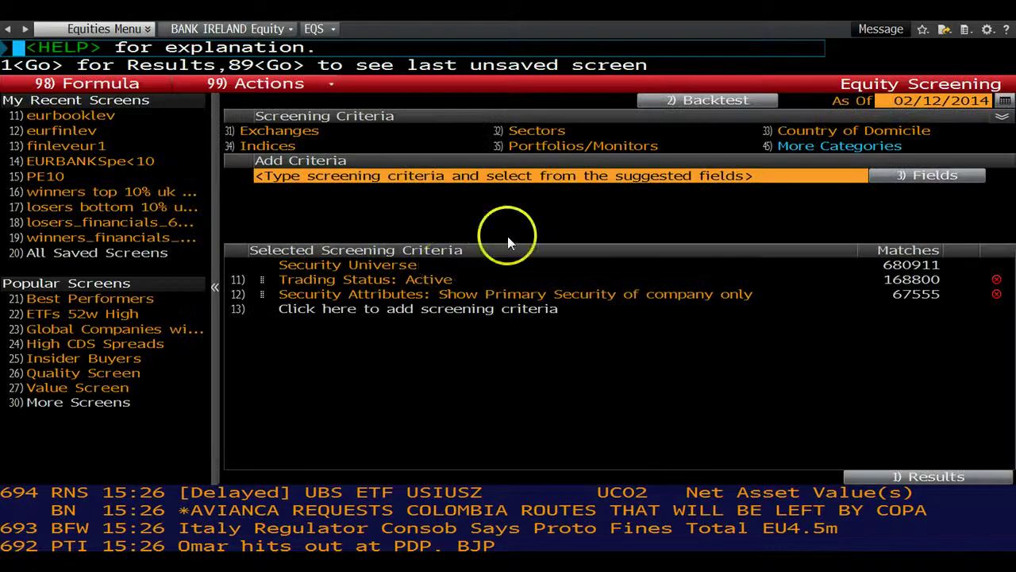
{"action": "left_click", "coordinate": [889, 134]}
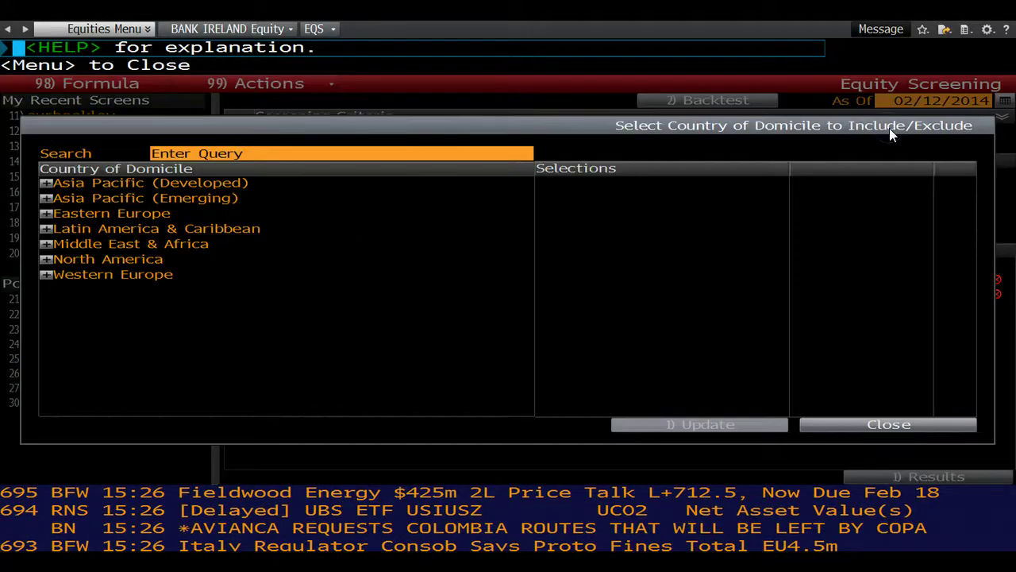
{"action": "left_click", "coordinate": [184, 279]}
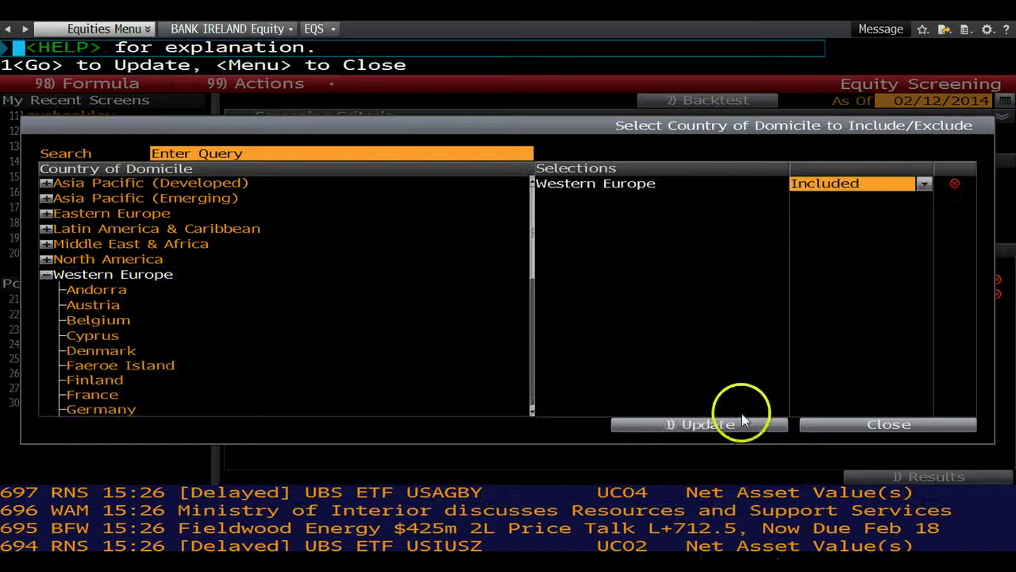
{"action": "left_click", "coordinate": [704, 431]}
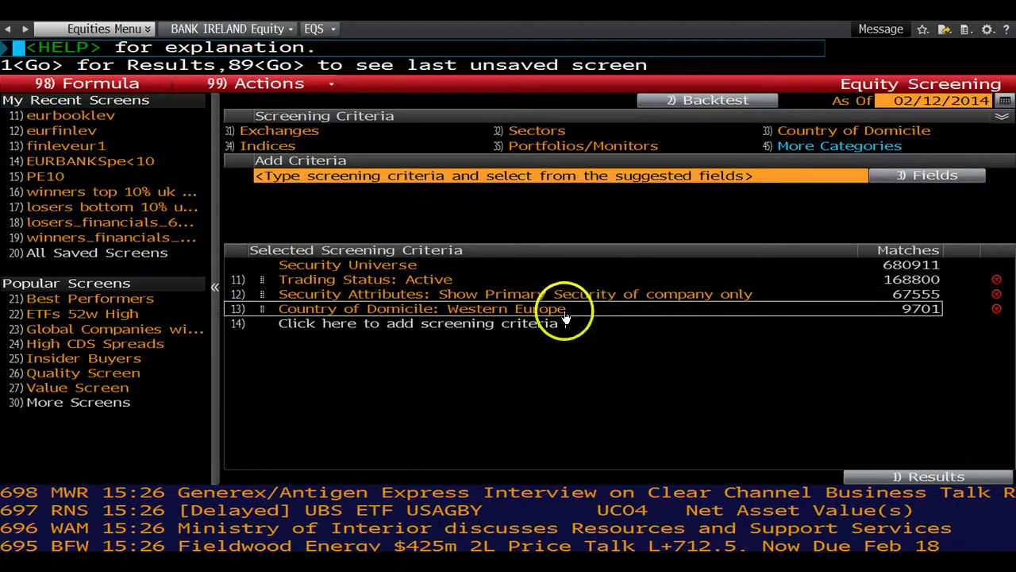
Step: Find the Net Debt To Shareholders Equity field and choose it as a new screening criterion
{"action": "left_click", "coordinate": [546, 176]}
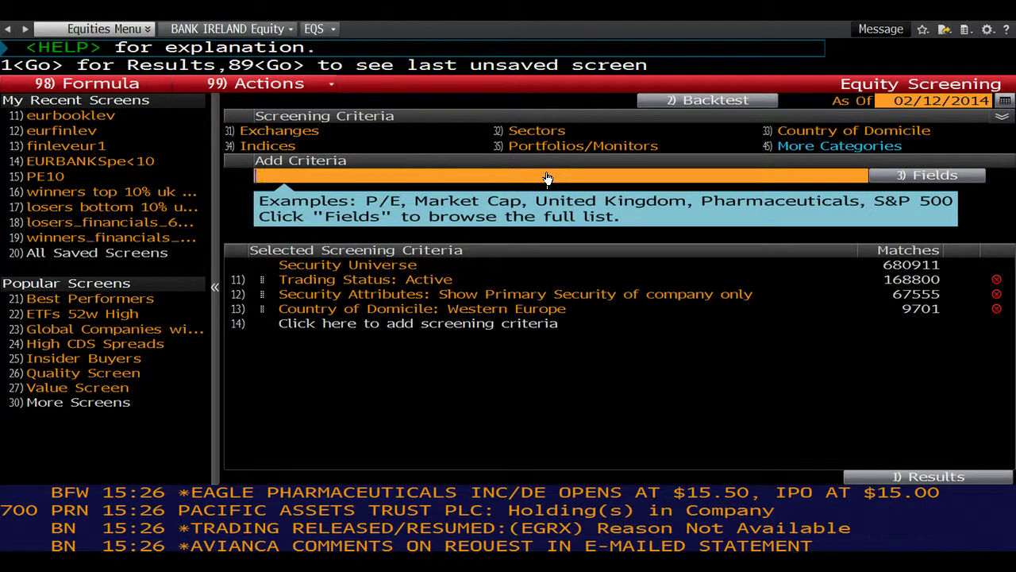
{"action": "type", "text": "net"}
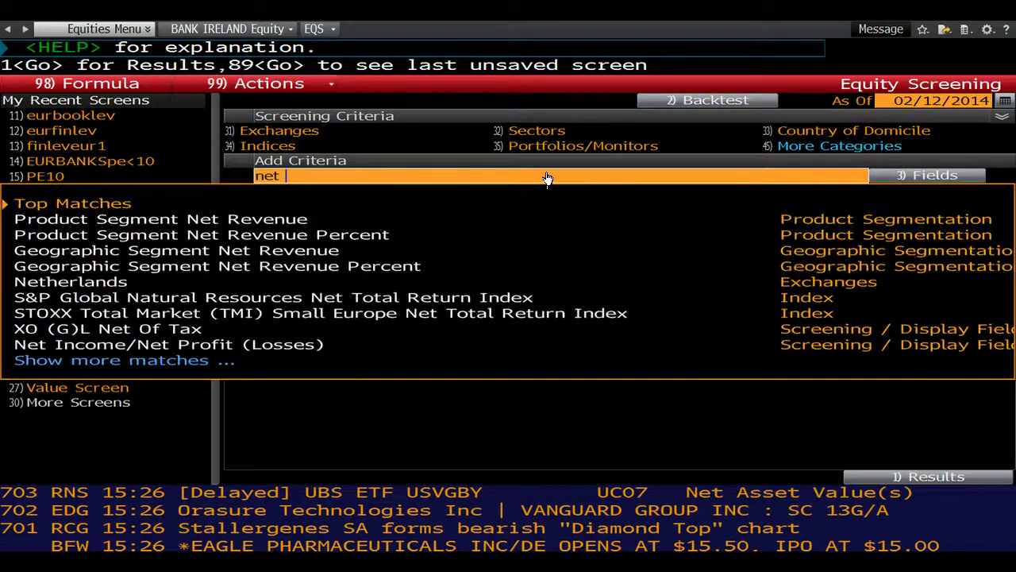
{"action": "type", "text": " debt"}
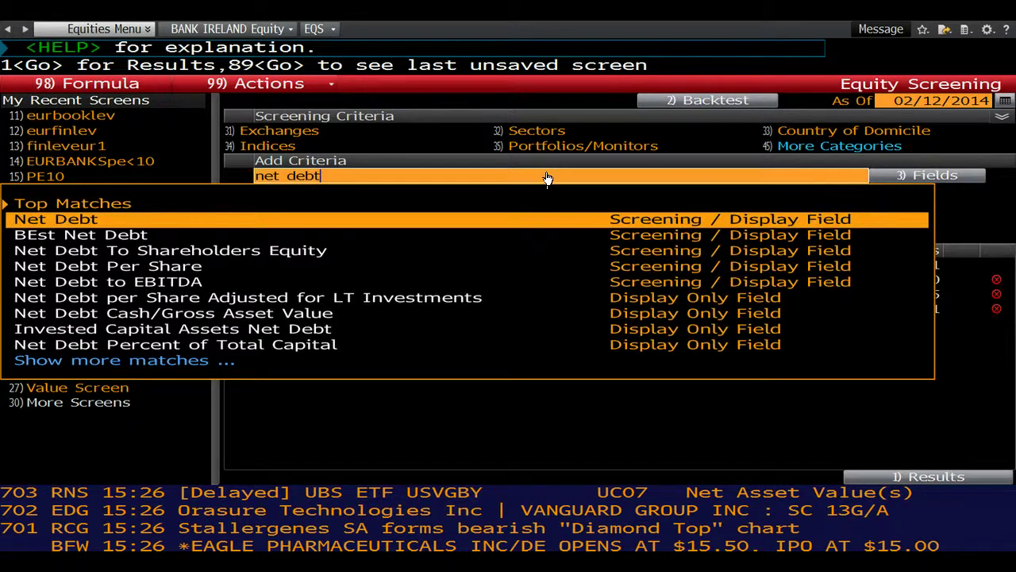
{"action": "type", "text": " to "}
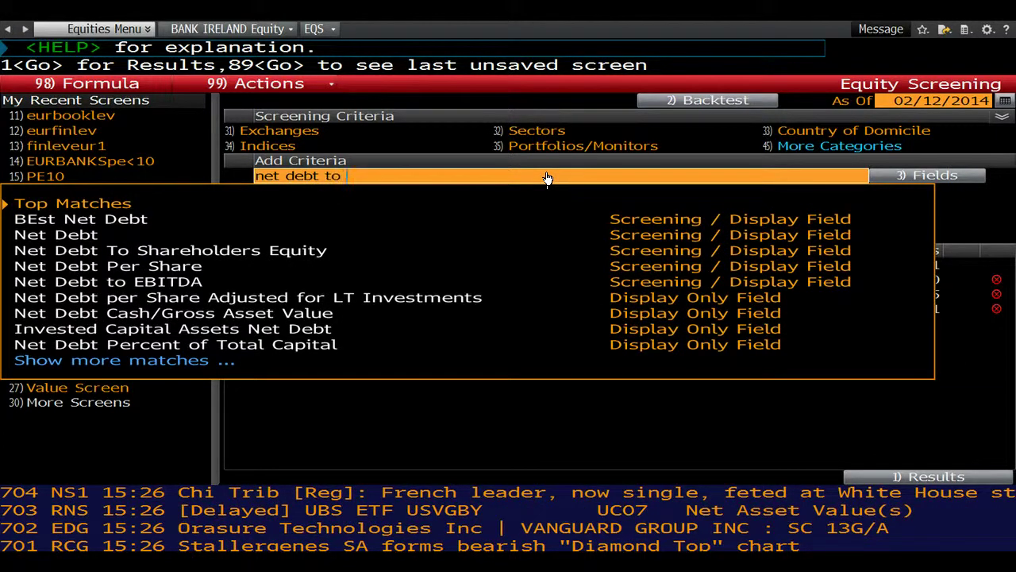
{"action": "type", "text": "s"}
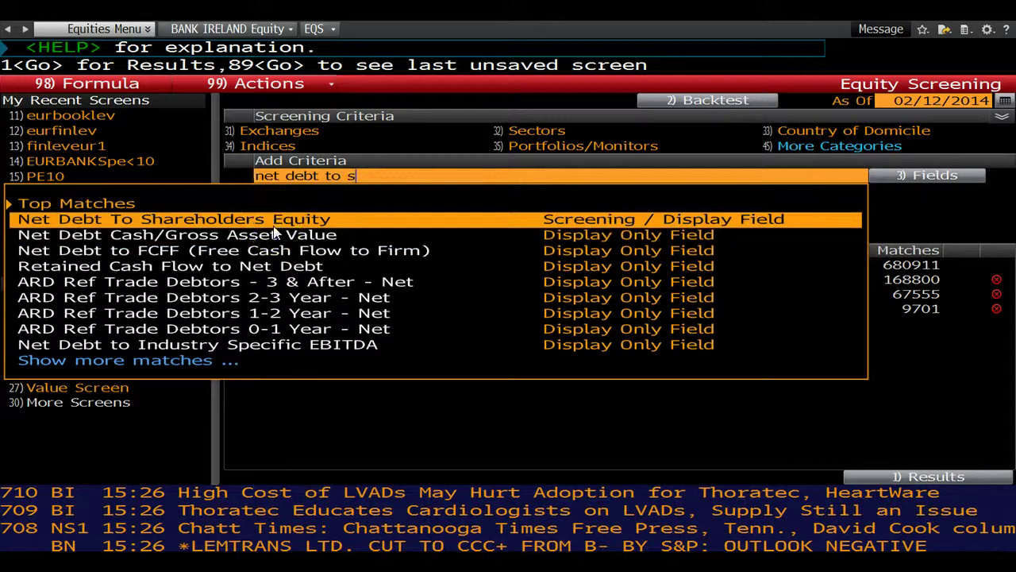
{"action": "left_click", "coordinate": [273, 226]}
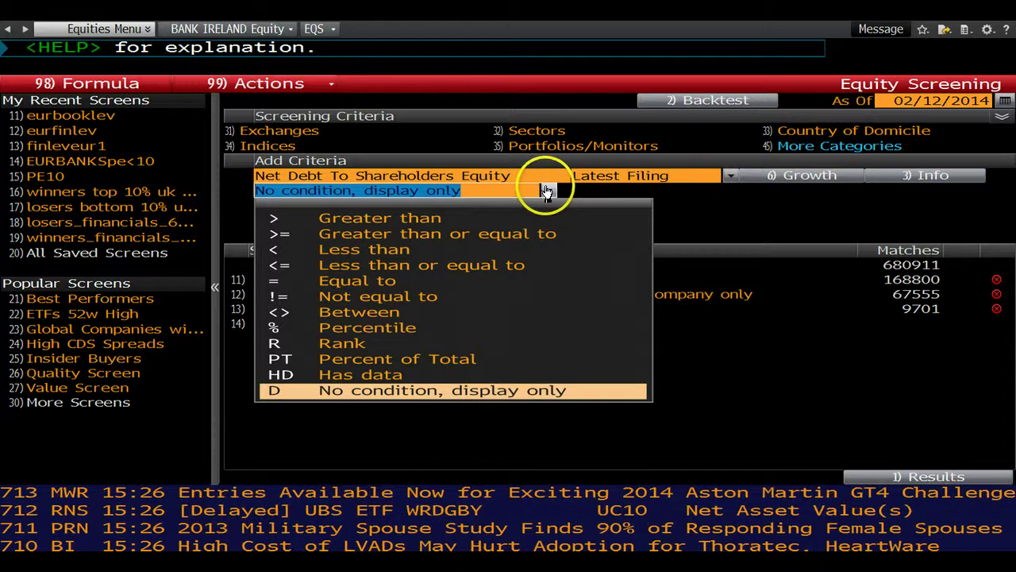
Step: Set the Net Debt To Shareholders Equity criterion to a percentile condition with Lower Value Is Better, top 1 decile, and add it to the screen
{"action": "left_click", "coordinate": [435, 340]}
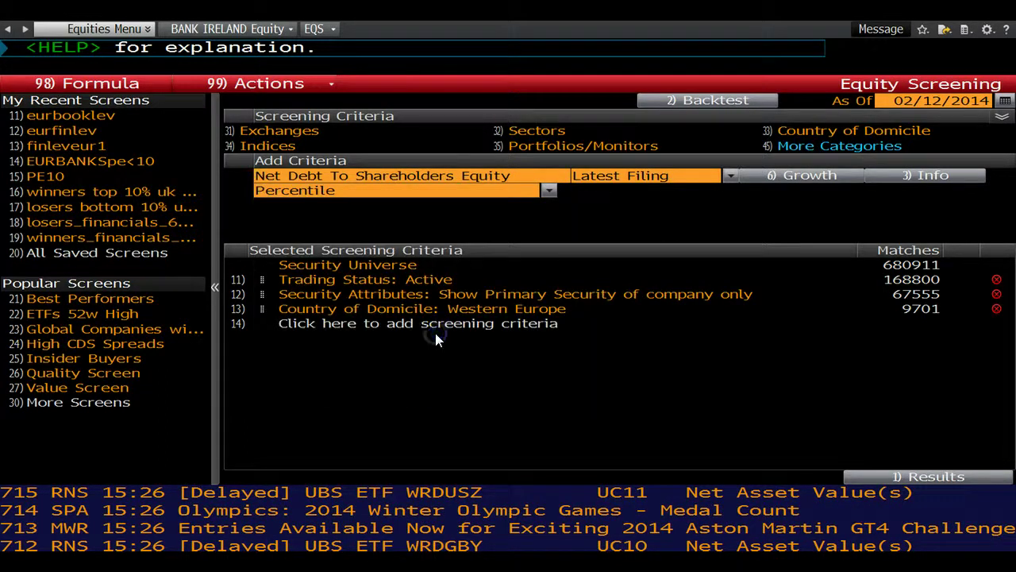
{"action": "left_click", "coordinate": [573, 192]}
{"action": "left_click", "coordinate": [943, 192]}
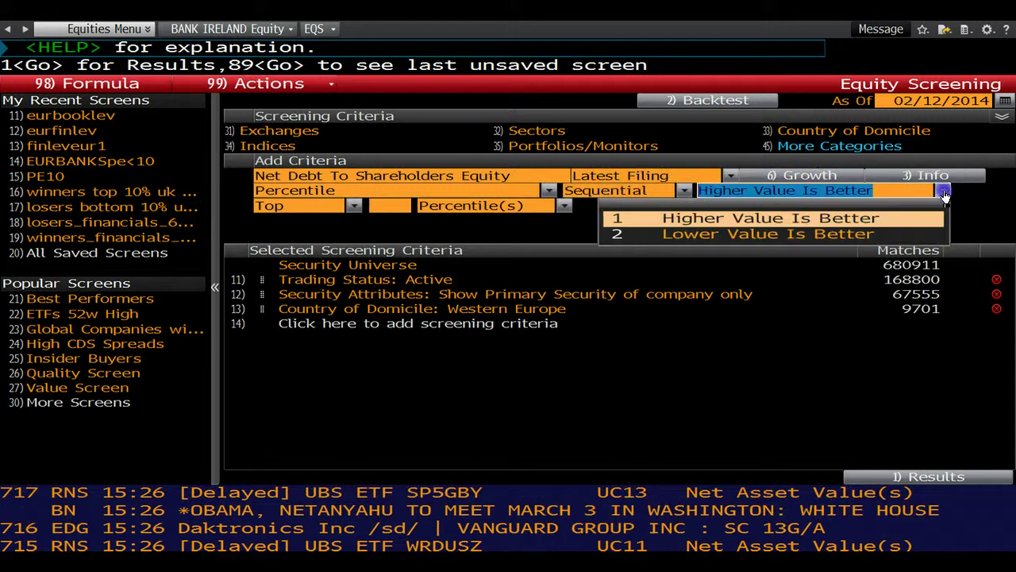
{"action": "left_click", "coordinate": [905, 232]}
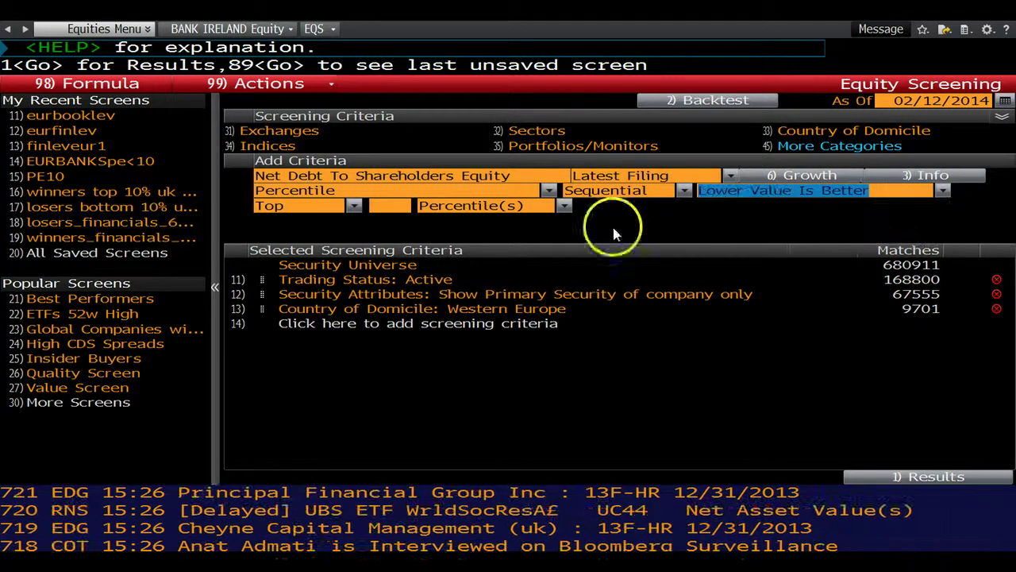
{"action": "left_click", "coordinate": [384, 206]}
{"action": "type", "text": "1"}
{"action": "left_click", "coordinate": [562, 206]}
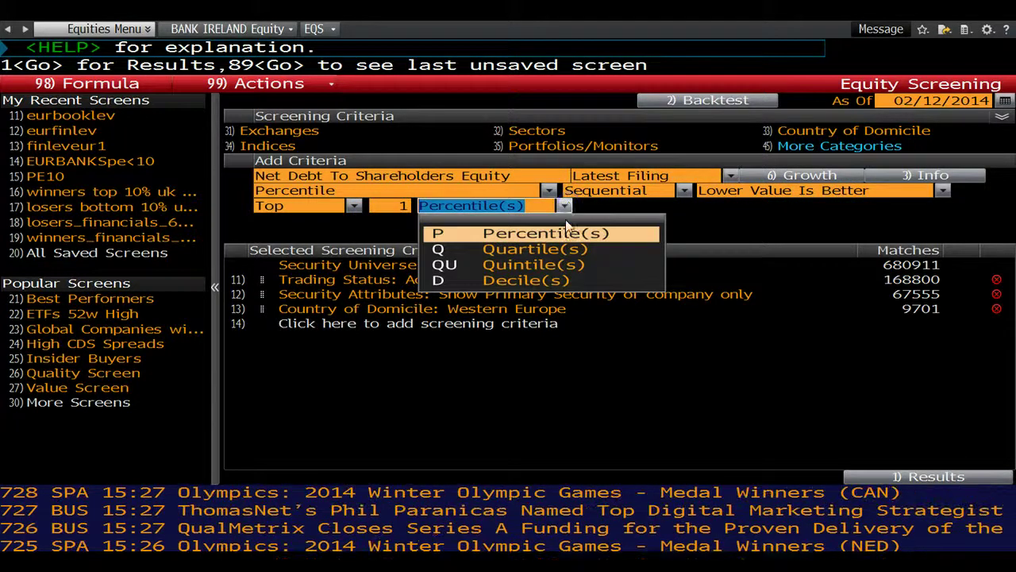
{"action": "left_click", "coordinate": [556, 279]}
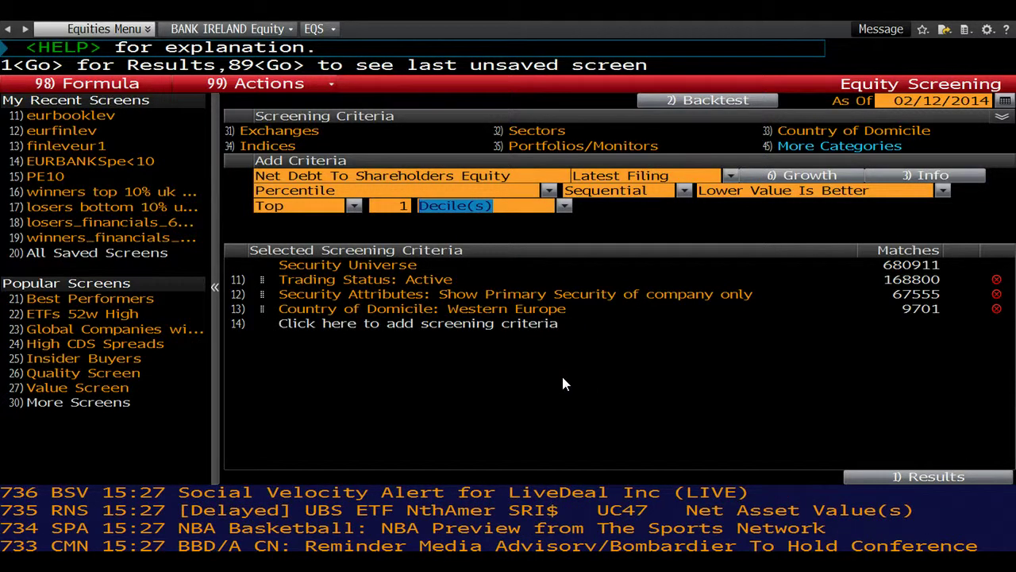
{"action": "key", "text": "Return"}
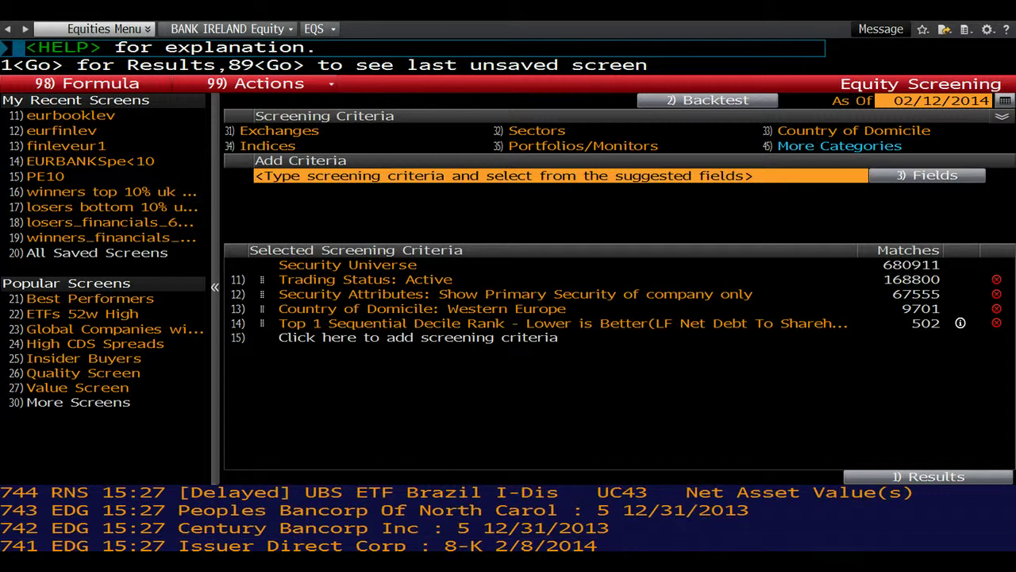
Step: Try to save the equity screen under the name eurbooklev
{"action": "left_click", "coordinate": [300, 86]}
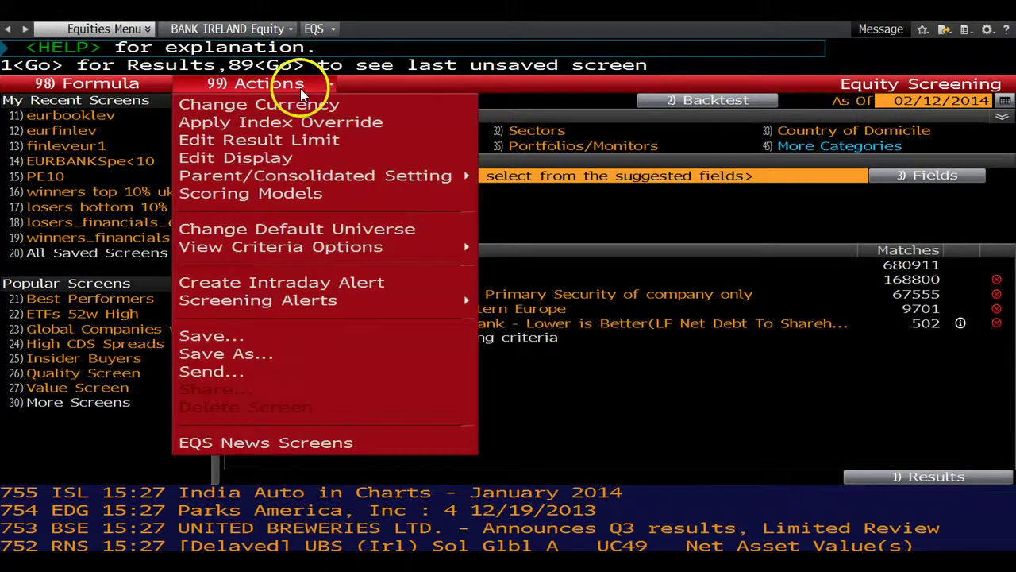
{"action": "left_click", "coordinate": [238, 354]}
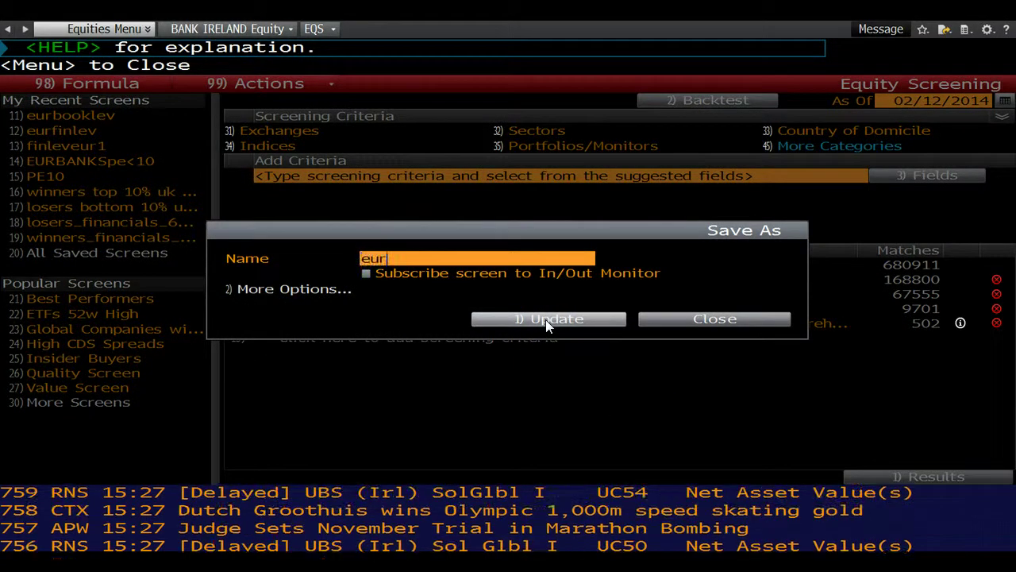
{"action": "type", "text": "bookle"}
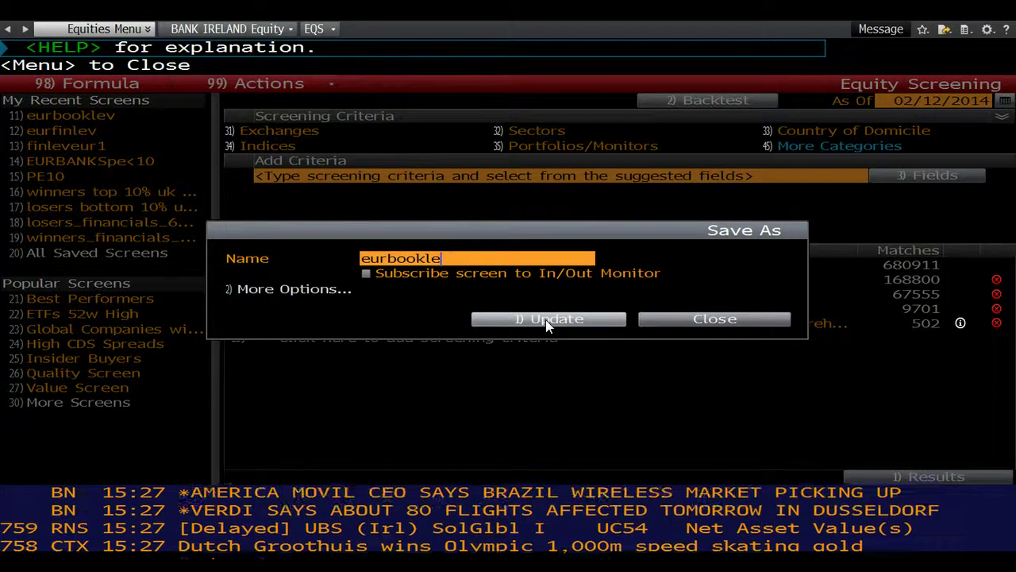
{"action": "type", "text": "v"}
{"action": "left_click", "coordinate": [545, 319]}
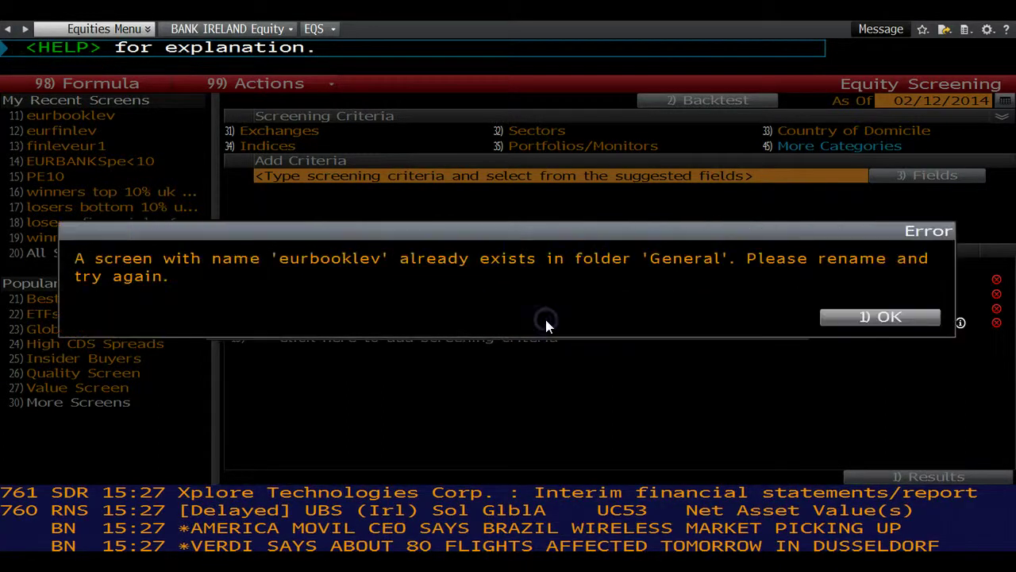
{"action": "left_click", "coordinate": [847, 318]}
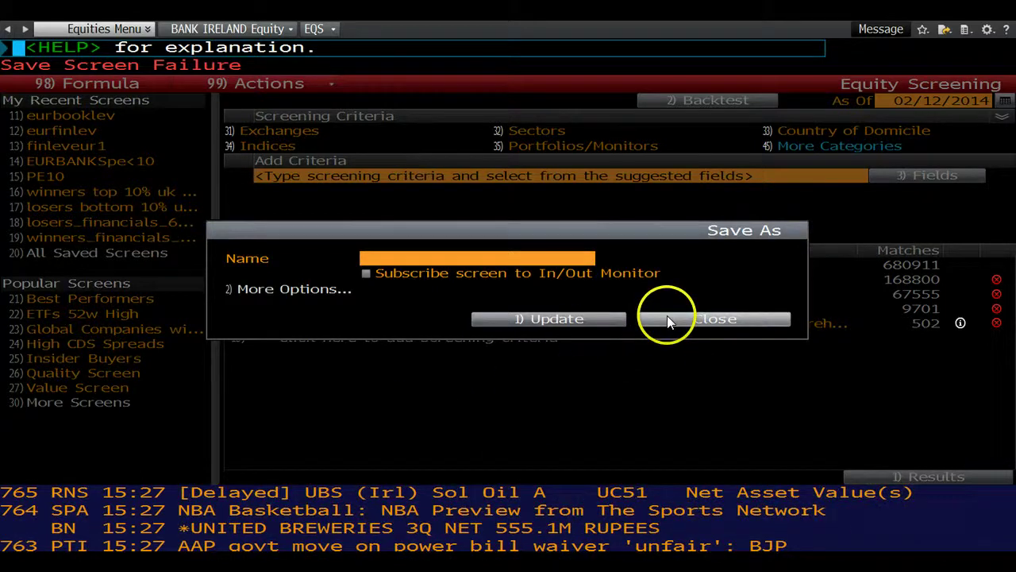
Step: Save the equity screen as eurbookleverage
{"action": "left_click", "coordinate": [407, 258]}
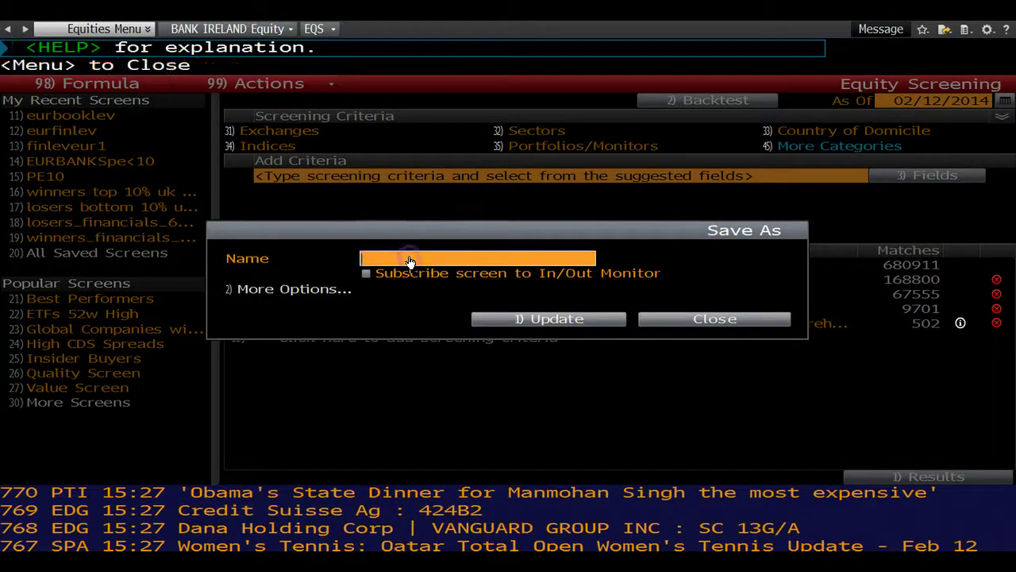
{"action": "type", "text": "eurbookleverage"}
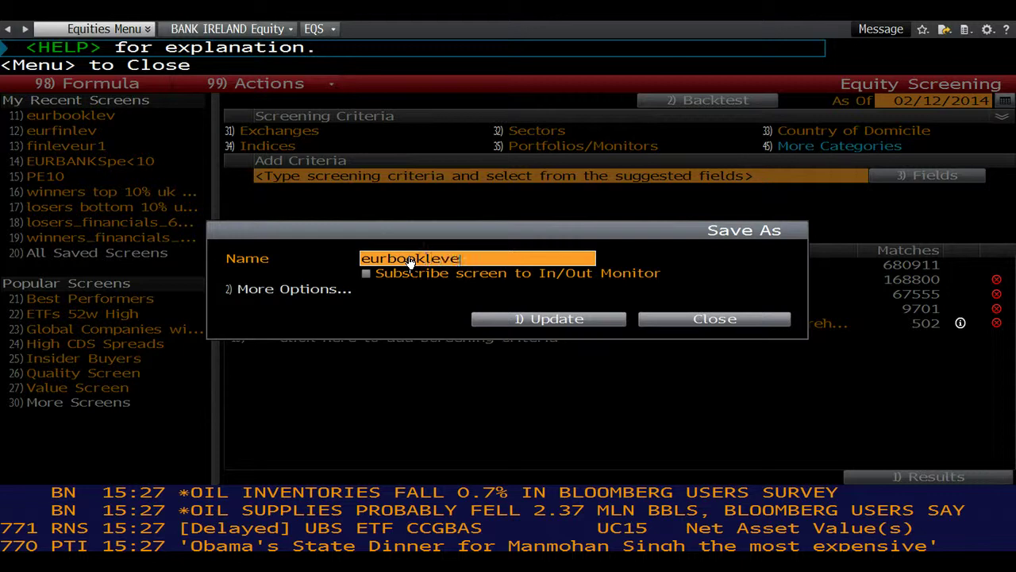
{"action": "left_click", "coordinate": [509, 320]}
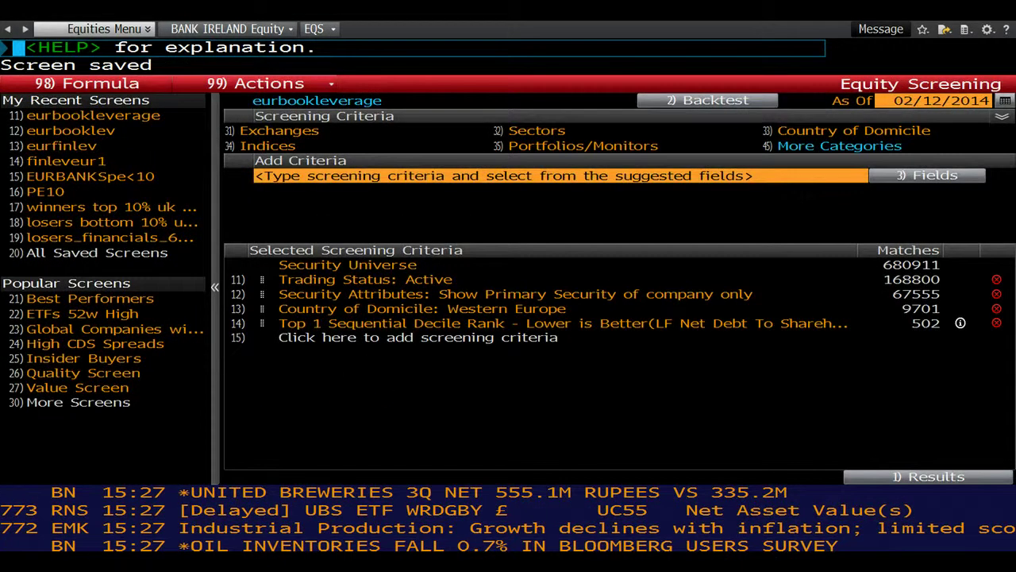
Step: Open the EQBT Equity Backtesting function and start creating a new model
{"action": "left_click", "coordinate": [23, 49]}
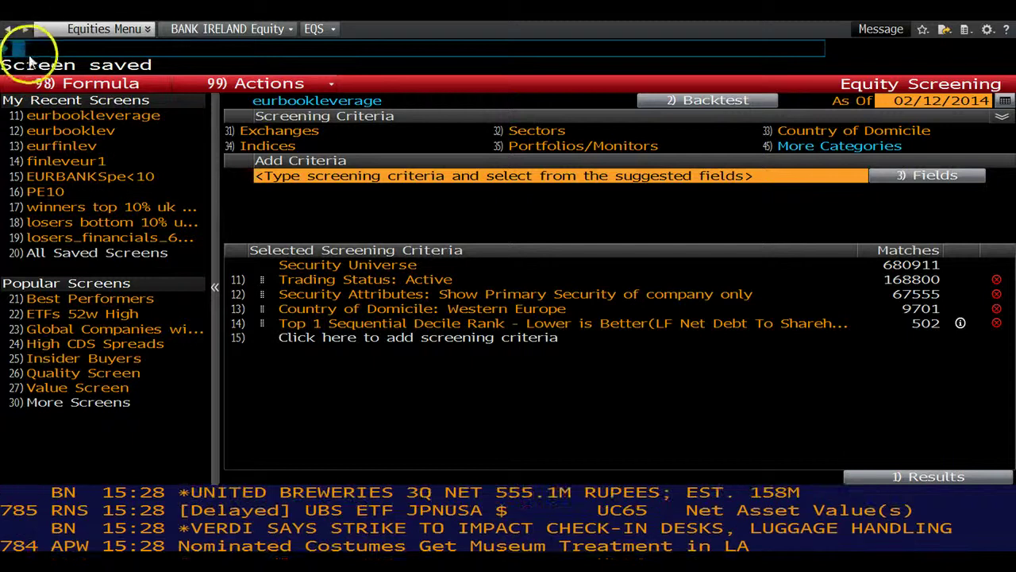
{"action": "type", "text": "EQBT"}
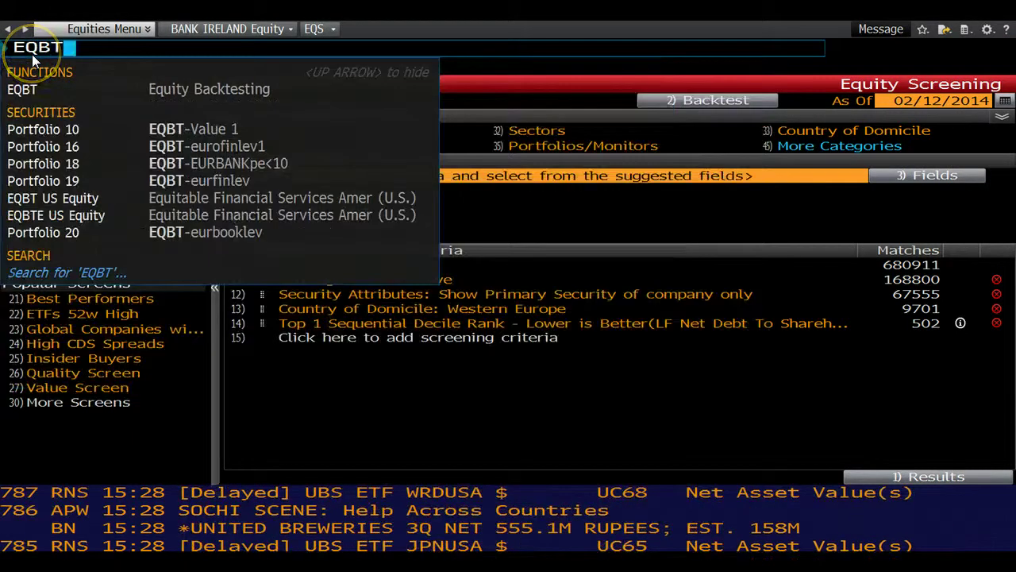
{"action": "left_click", "coordinate": [24, 89]}
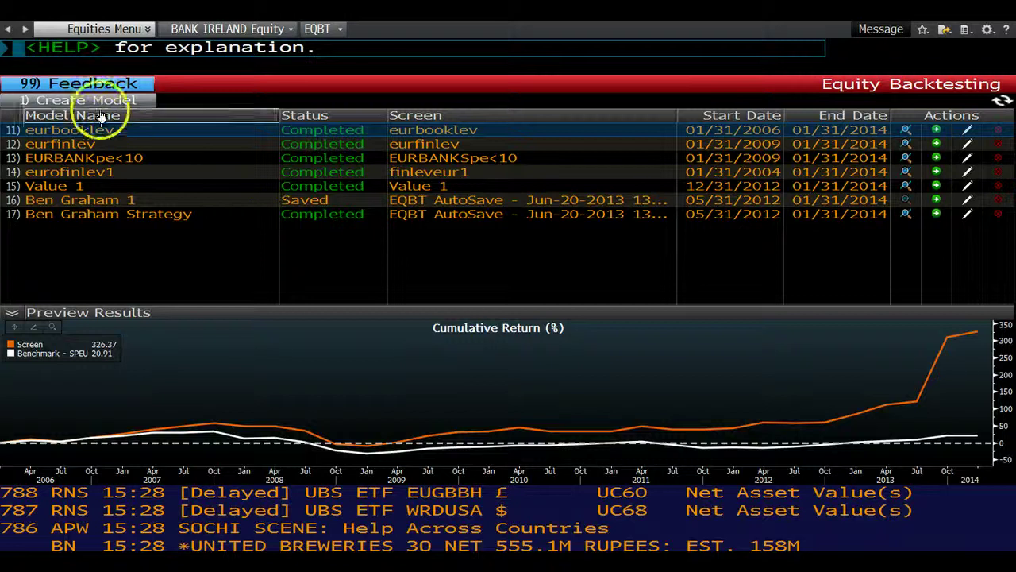
{"action": "left_click", "coordinate": [103, 107]}
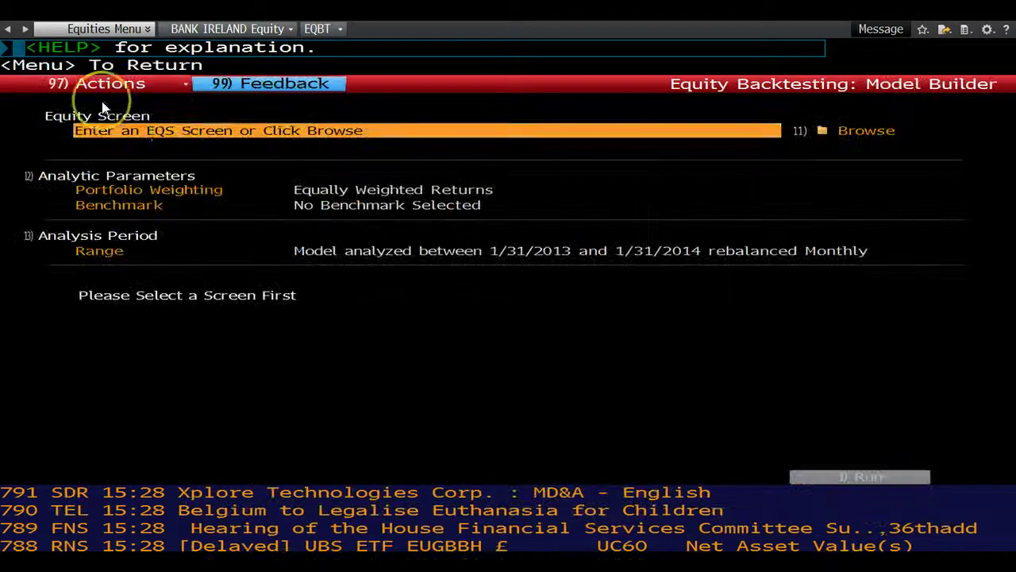
Step: Choose eurbookleverage as the equity screen for the backtesting model
{"action": "left_click", "coordinate": [362, 140]}
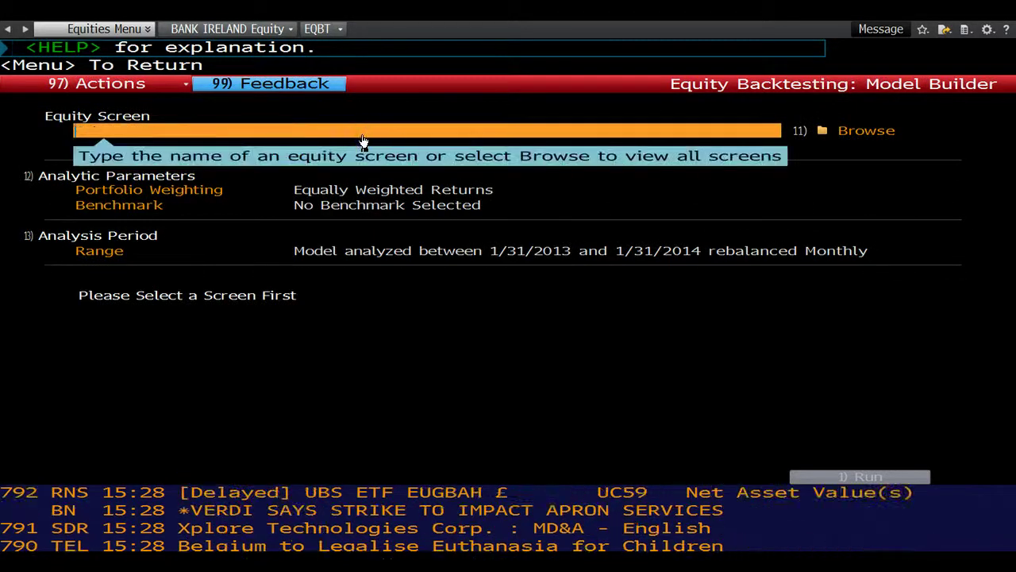
{"action": "left_click", "coordinate": [353, 137]}
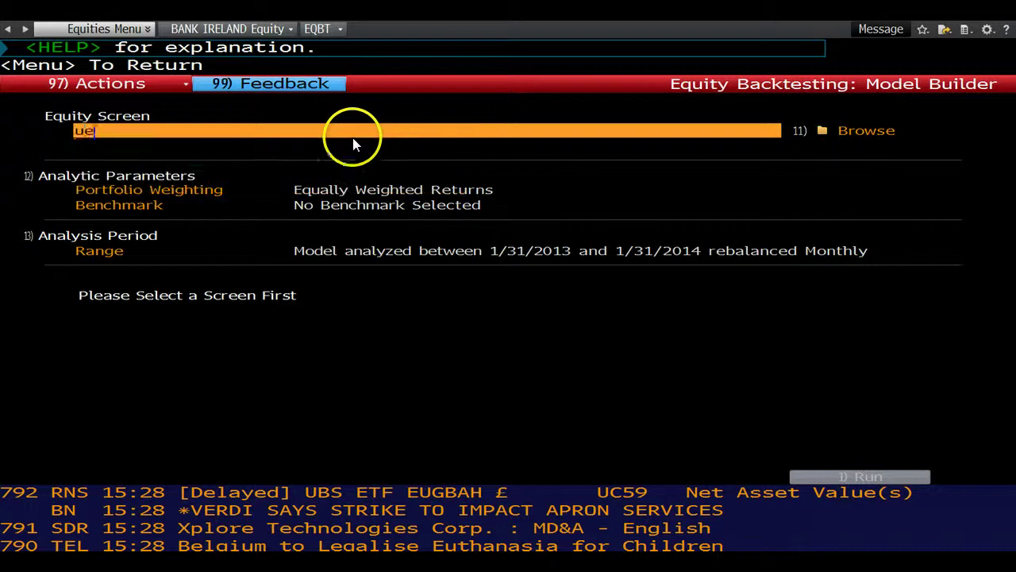
{"action": "type", "text": "e"}
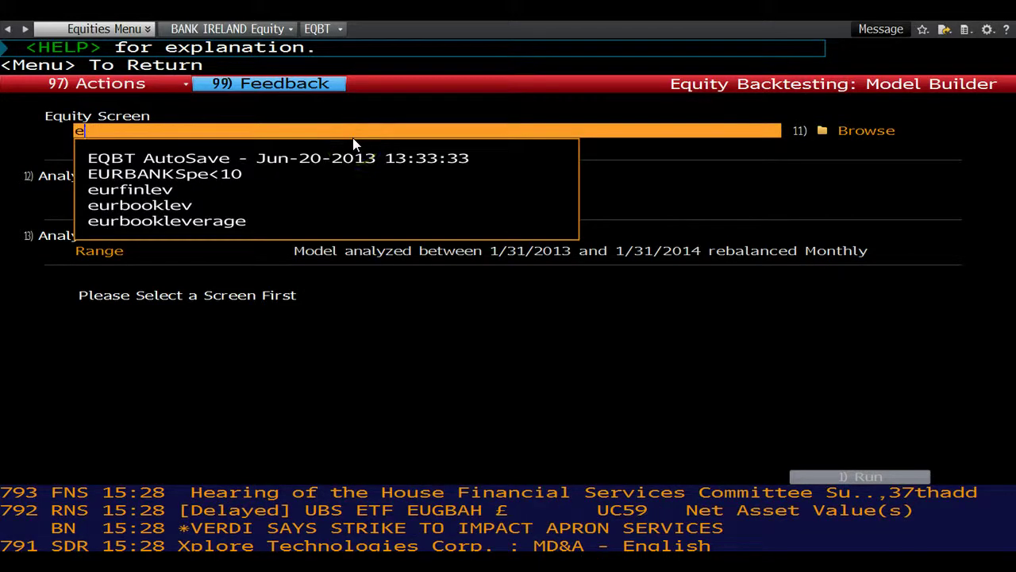
{"action": "left_click", "coordinate": [259, 218]}
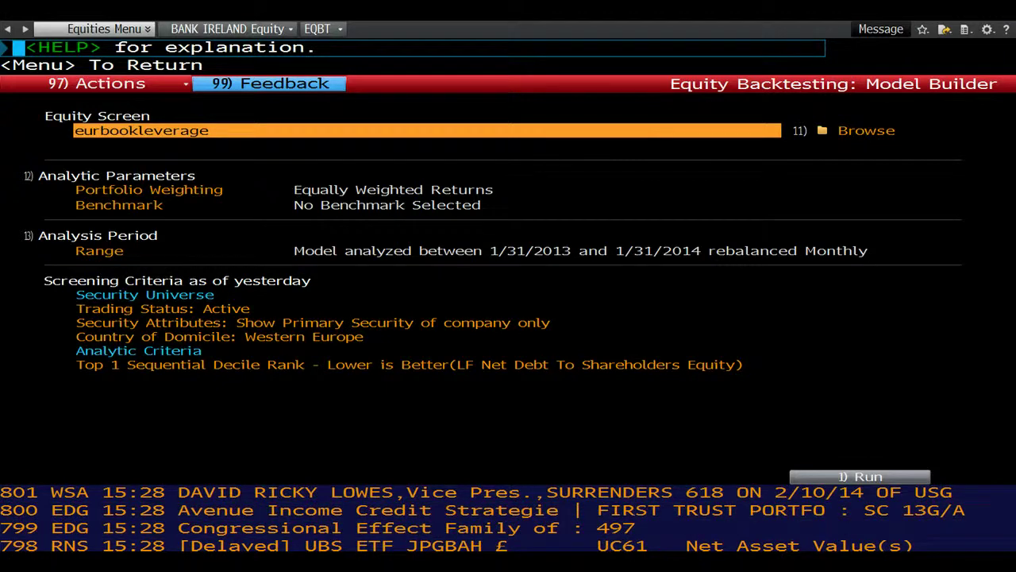
Step: Enable a benchmark in the model's analytic parameters and search the indices for "euro"
{"action": "left_click", "coordinate": [135, 175]}
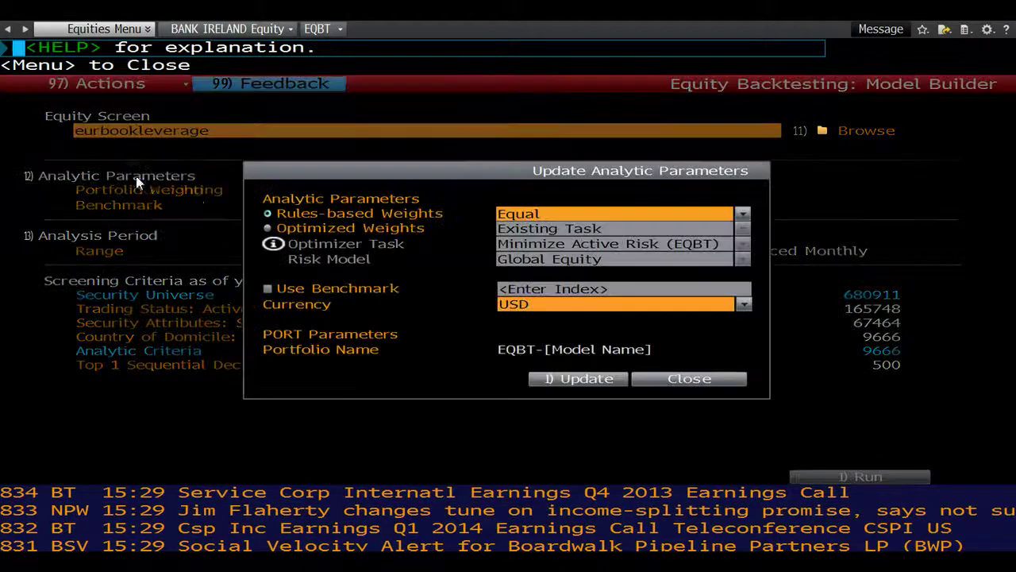
{"action": "left_click", "coordinate": [267, 289]}
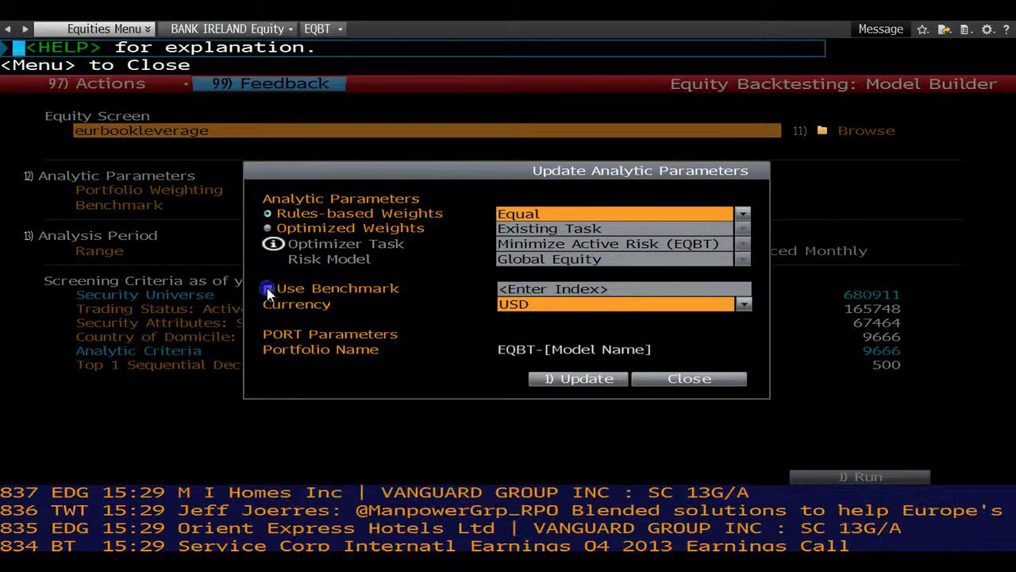
{"action": "left_click", "coordinate": [512, 289]}
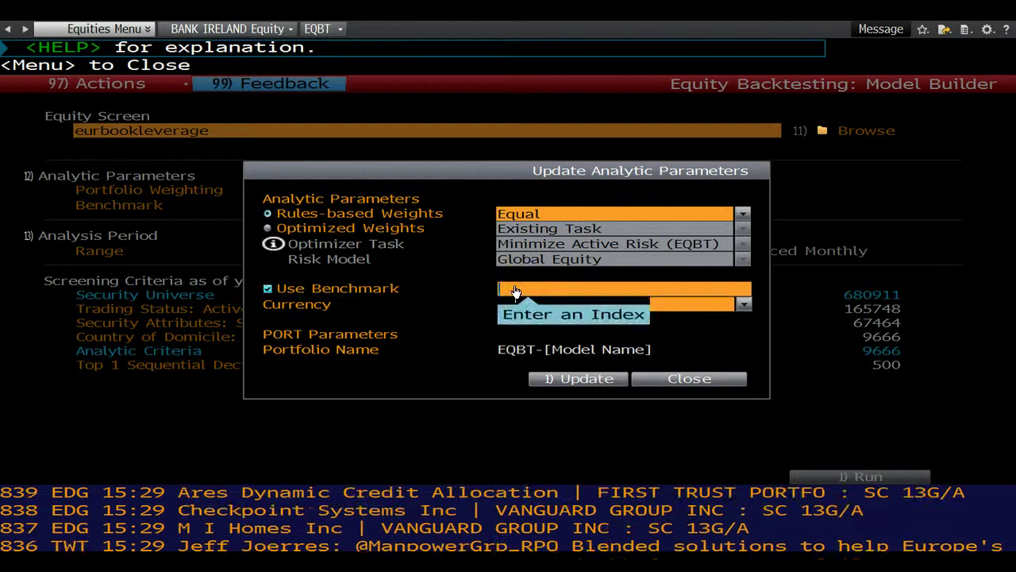
{"action": "type", "text": "euro"}
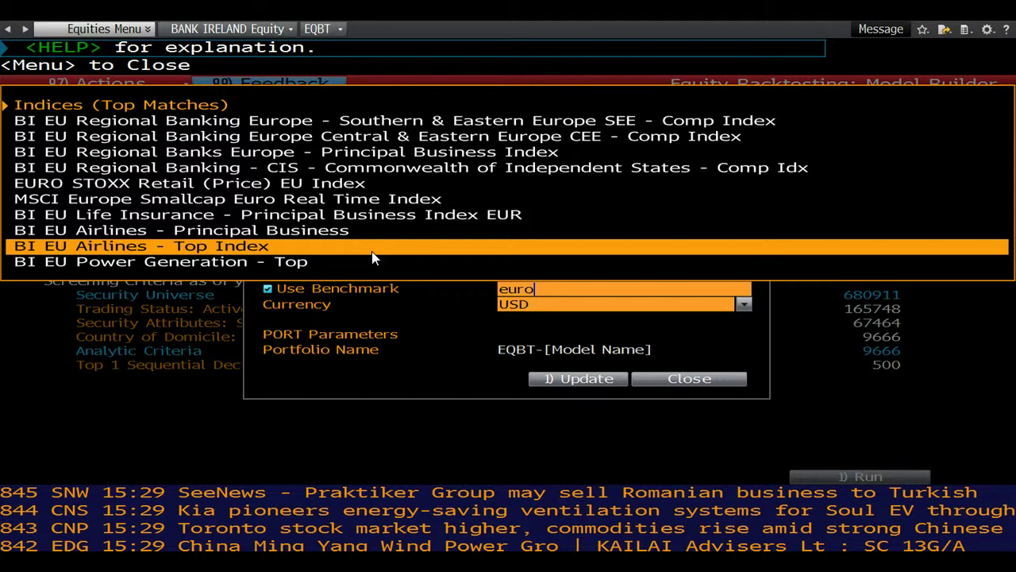
Step: Set the model's benchmark to the S&P Euro Index, update the analytic parameters and recheck them
{"action": "left_click", "coordinate": [546, 291]}
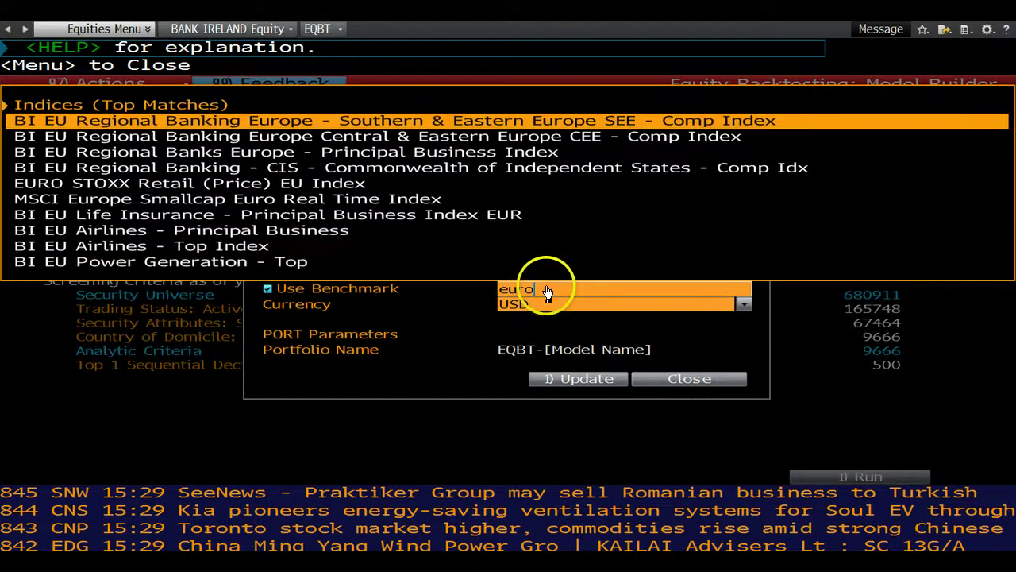
{"action": "left_click_drag", "start_coordinate": [546, 290], "coordinate": [503, 294]}
{"action": "type", "text": "s"}
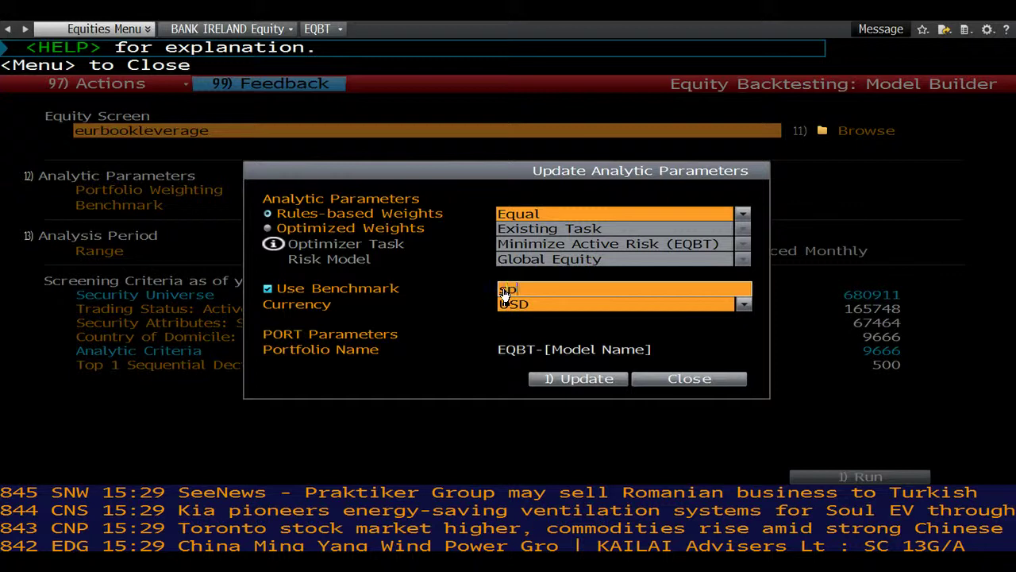
{"action": "type", "text": "p "}
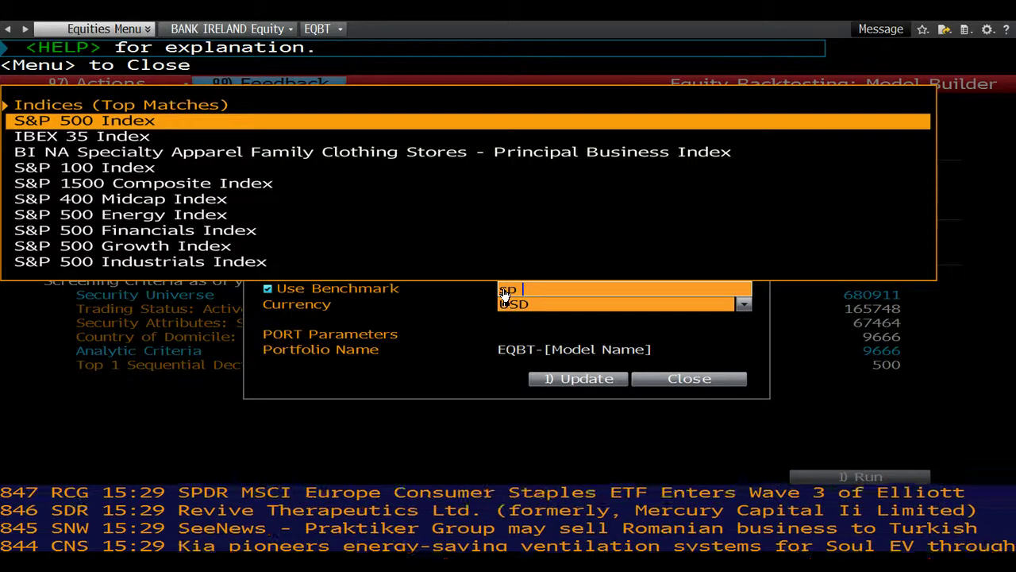
{"action": "type", "text": "eur"}
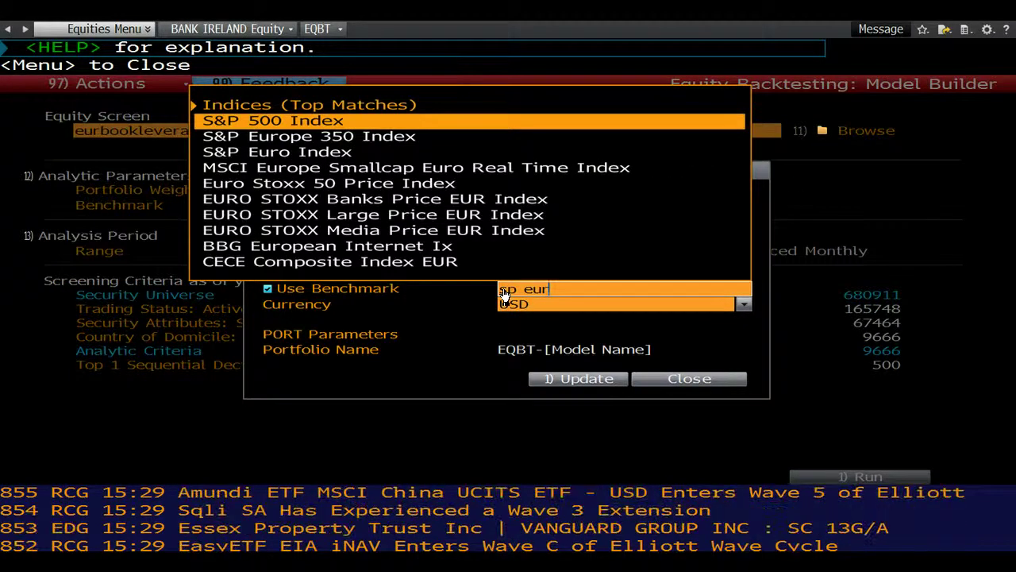
{"action": "left_click", "coordinate": [307, 158]}
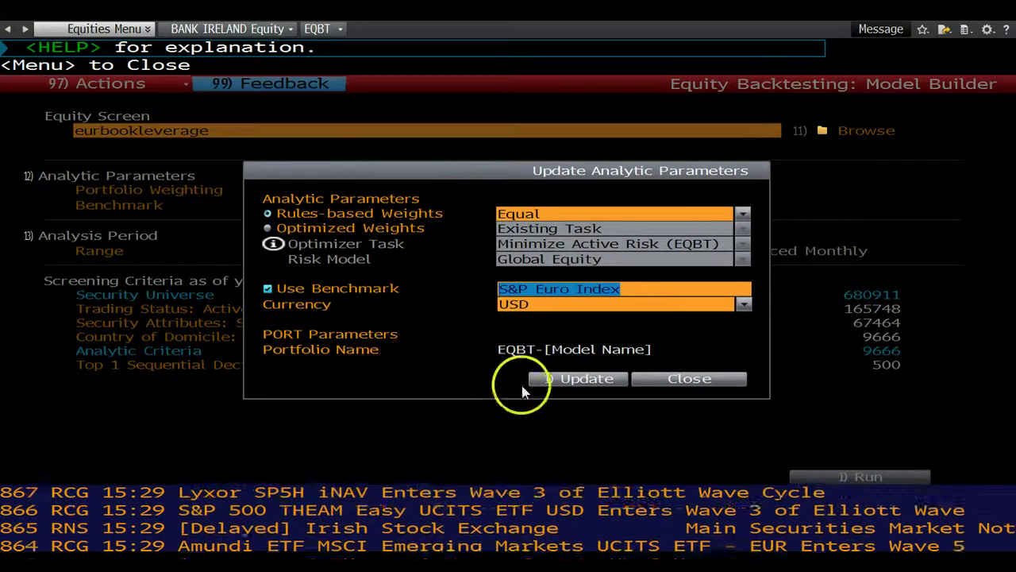
{"action": "left_click", "coordinate": [577, 380]}
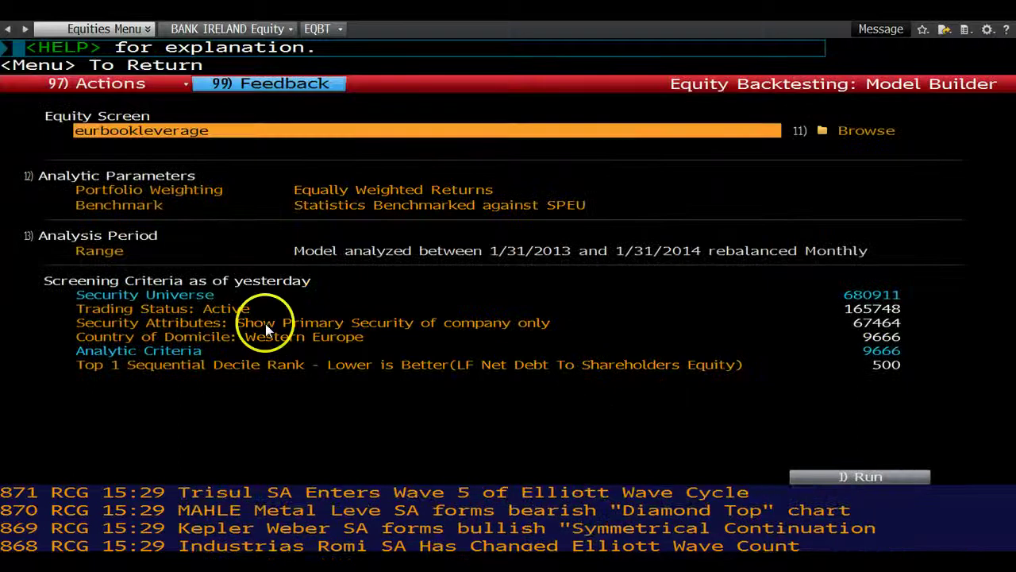
{"action": "left_click", "coordinate": [131, 181]}
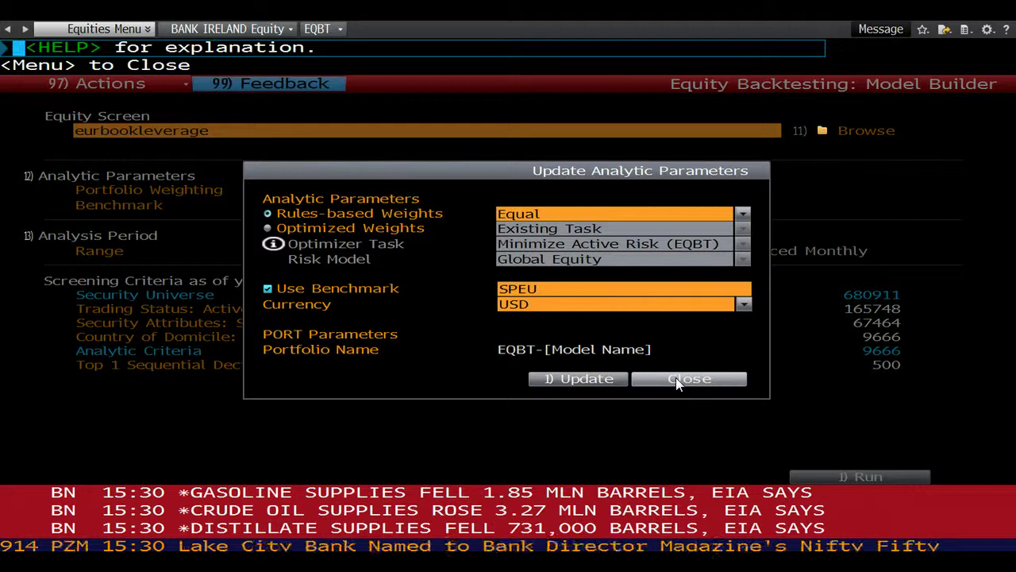
{"action": "left_click", "coordinate": [676, 377]}
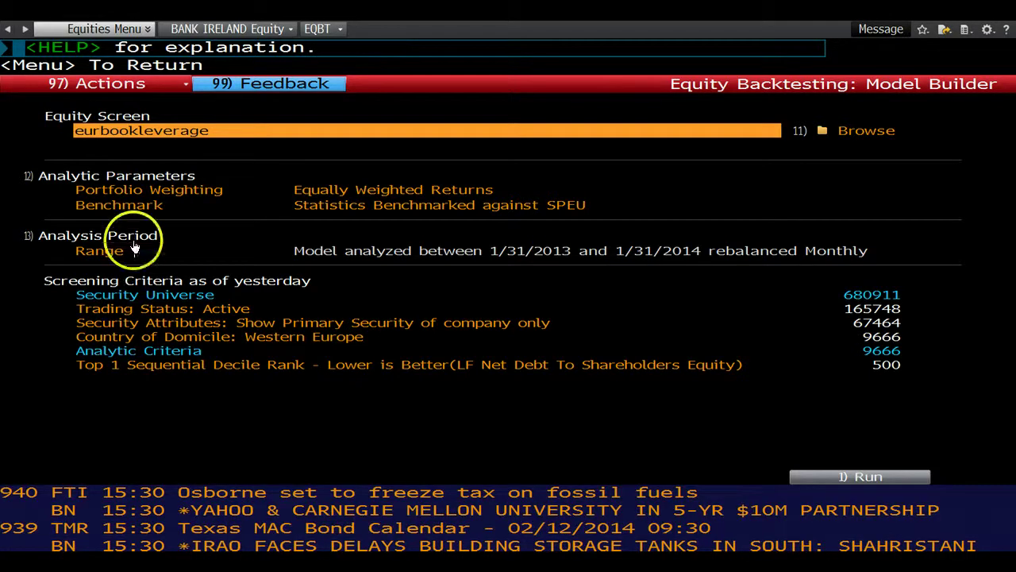
Step: Set the analysis period to start a relative 6 years before the end date
{"action": "left_click", "coordinate": [134, 249]}
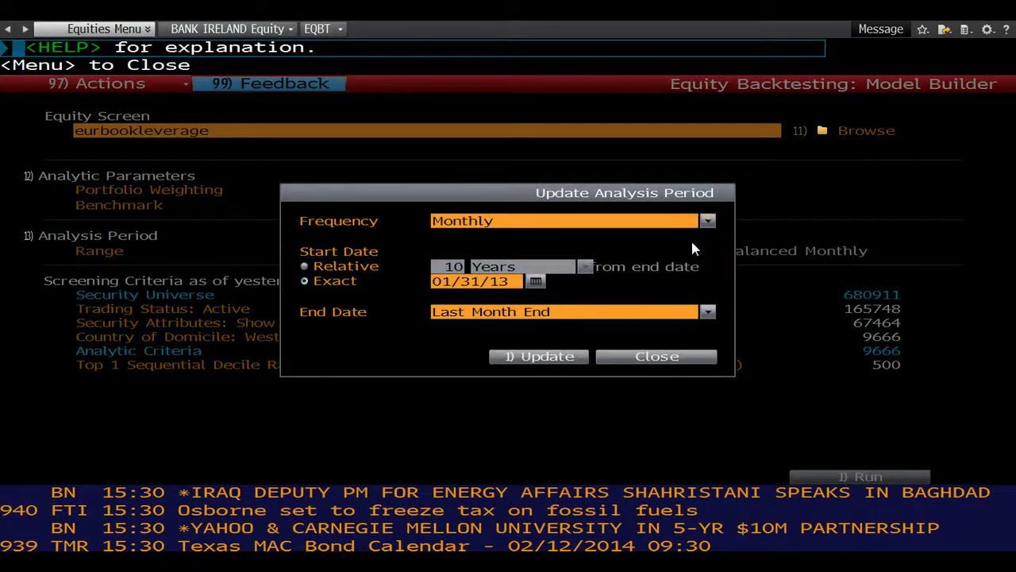
{"action": "left_click", "coordinate": [306, 270]}
{"action": "left_click", "coordinate": [457, 268]}
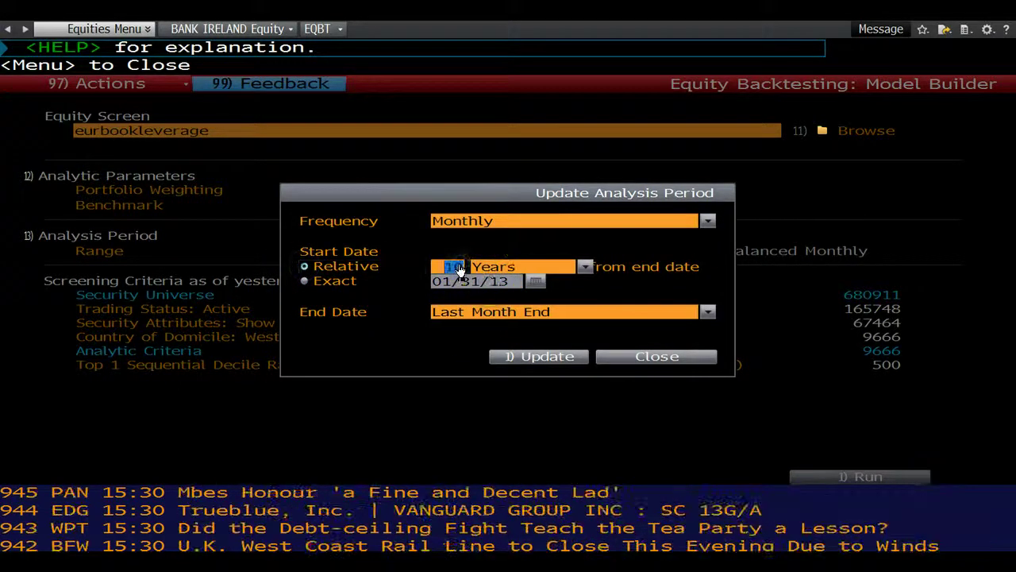
{"action": "type", "text": "6"}
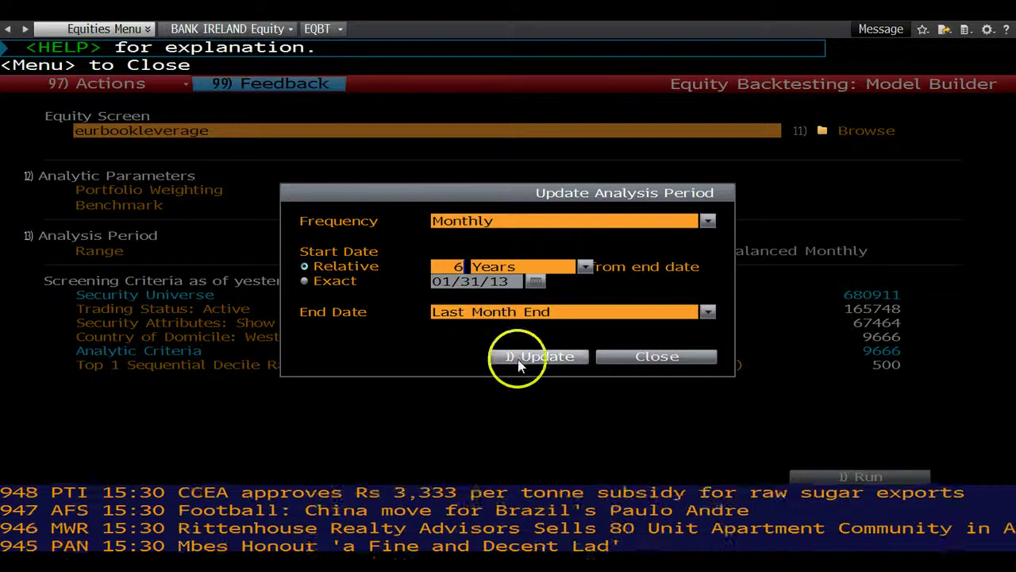
{"action": "left_click", "coordinate": [563, 356]}
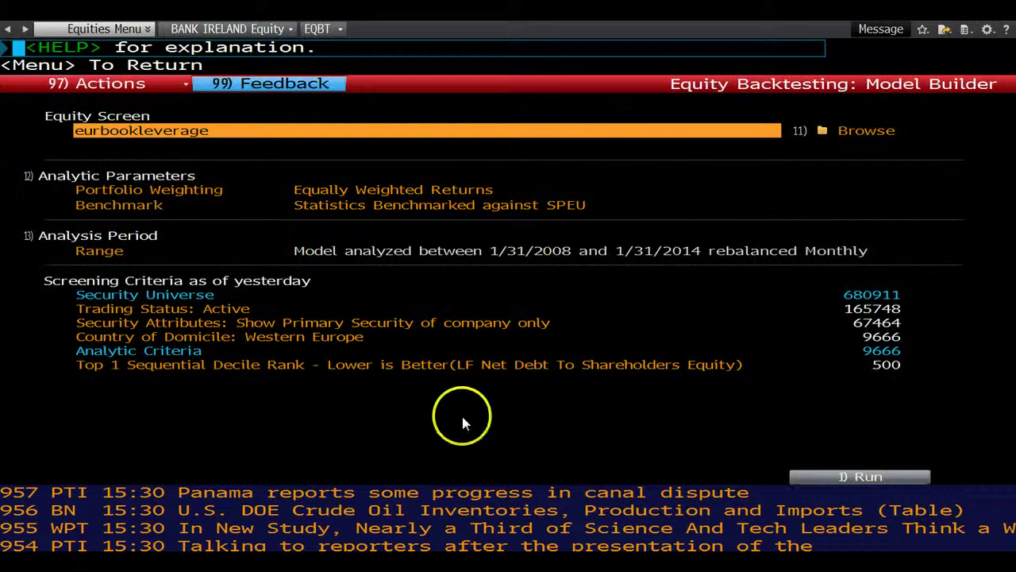
Step: Save the backtesting model as eurobookleverage and run it
{"action": "left_click", "coordinate": [855, 477]}
{"action": "left_click", "coordinate": [855, 477]}
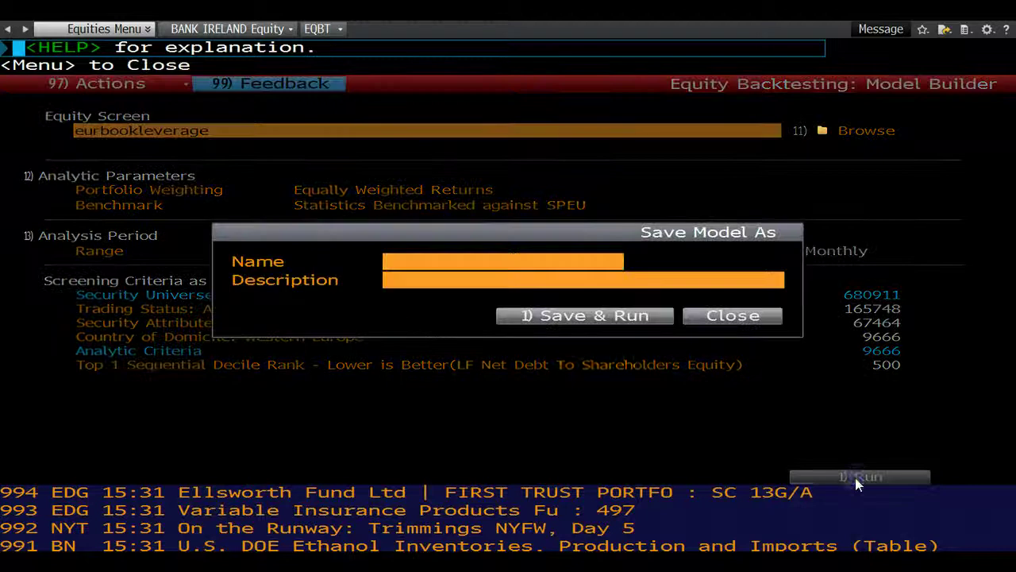
{"action": "left_click", "coordinate": [469, 265]}
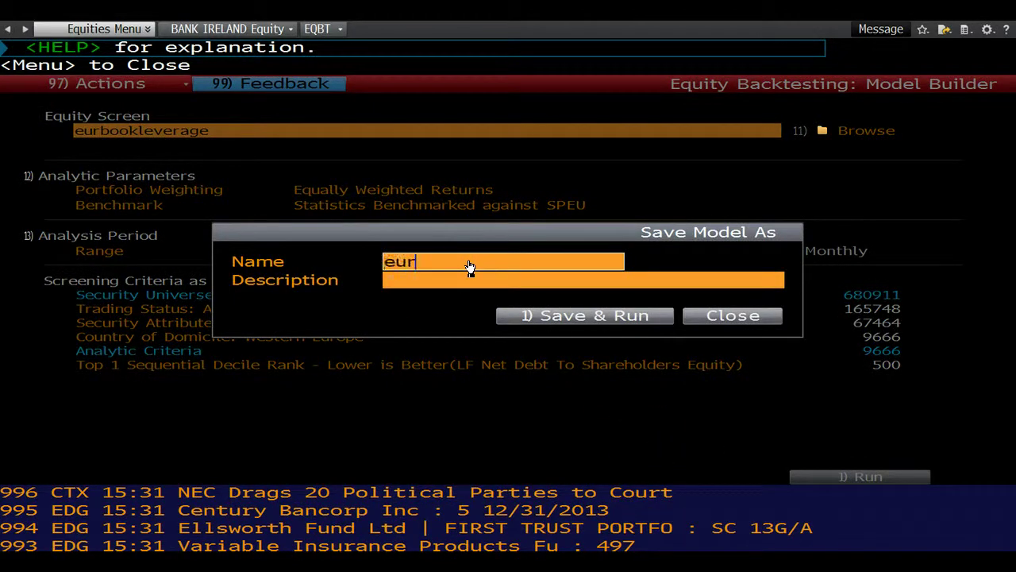
{"action": "type", "text": "eurobookleverage"}
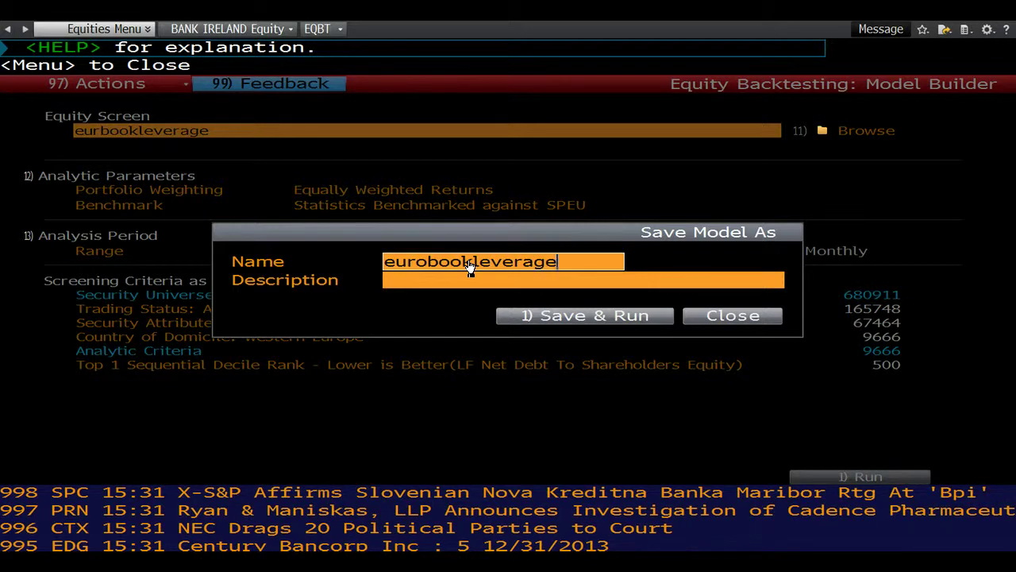
{"action": "left_click", "coordinate": [572, 315]}
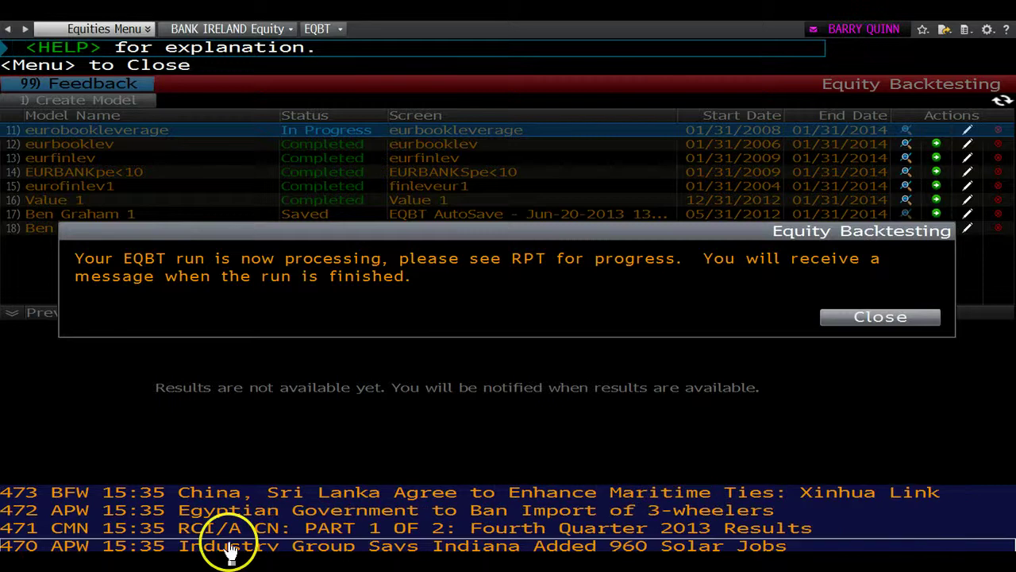
Step: Open the eurobookleverage results from the completion message's EQBT attachment and examine the cumulative return chart and return statistics
{"action": "left_click", "coordinate": [847, 30]}
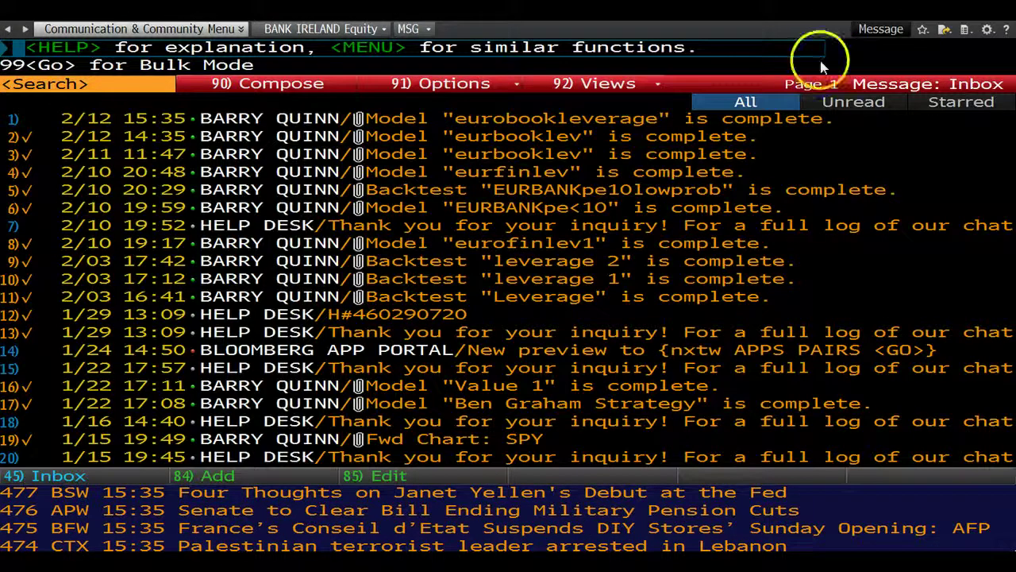
{"action": "left_click", "coordinate": [451, 127]}
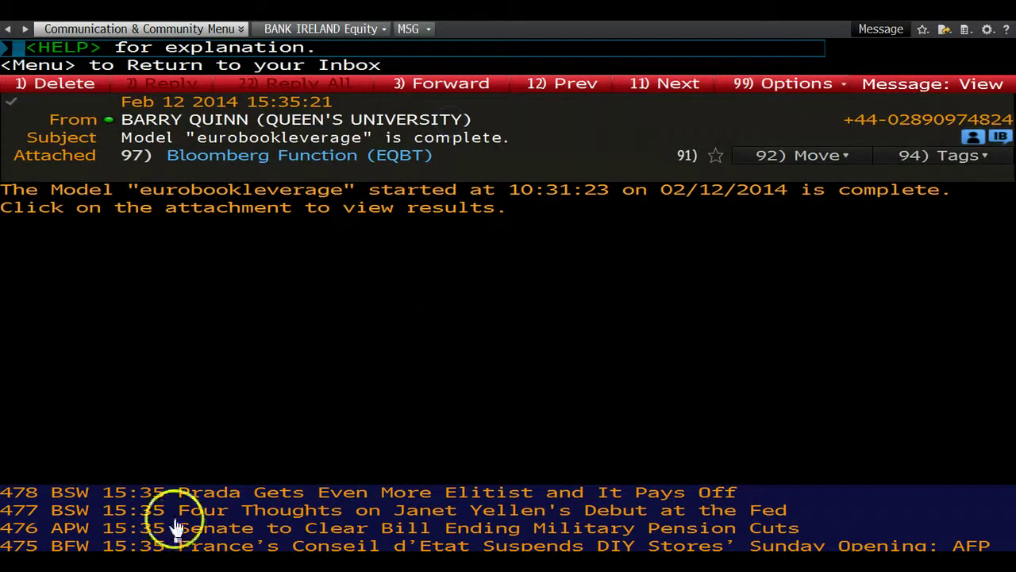
{"action": "left_click", "coordinate": [267, 154]}
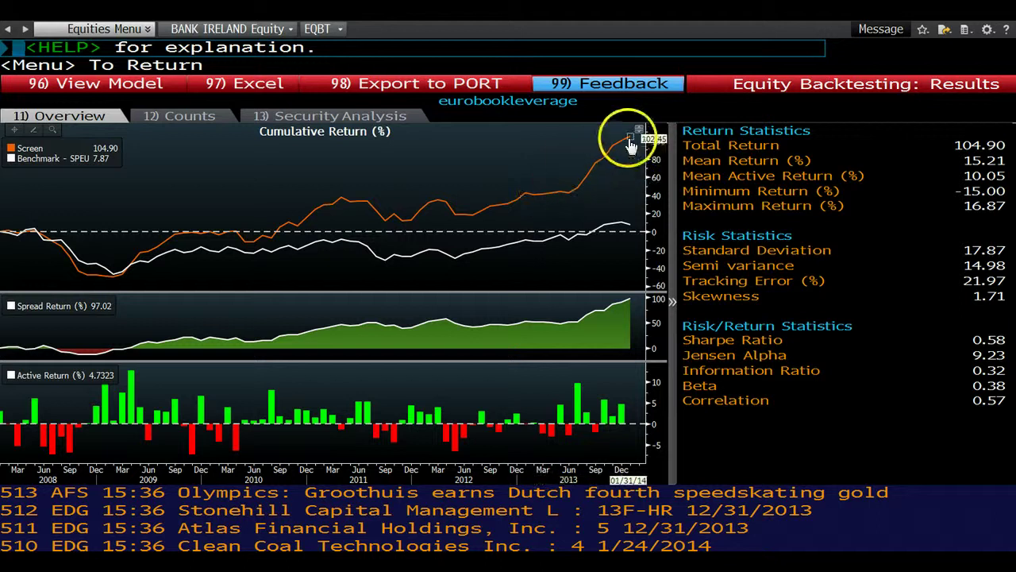
{"action": "mouse_move", "coordinate": [630, 143]}
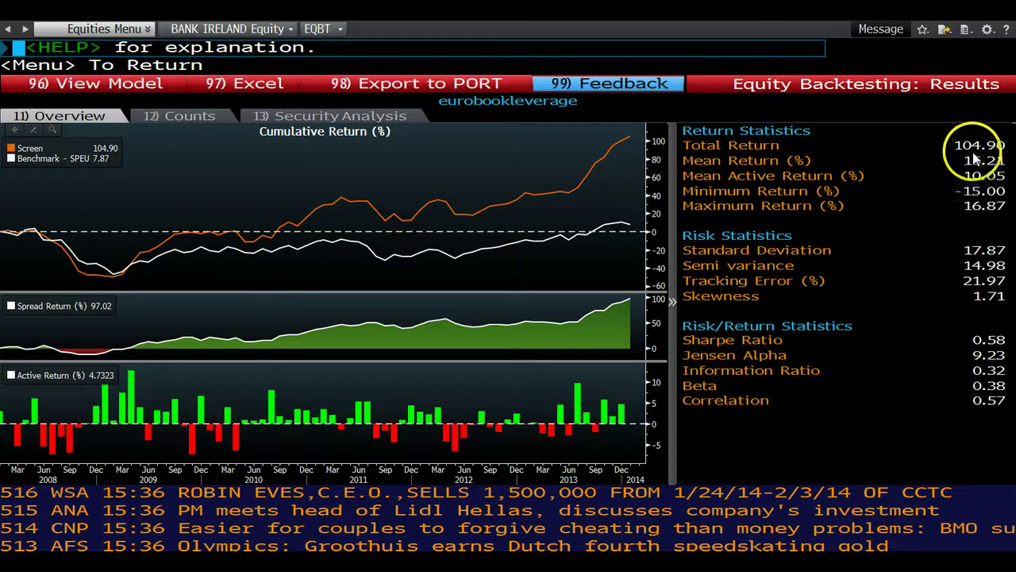
{"action": "mouse_move", "coordinate": [976, 165]}
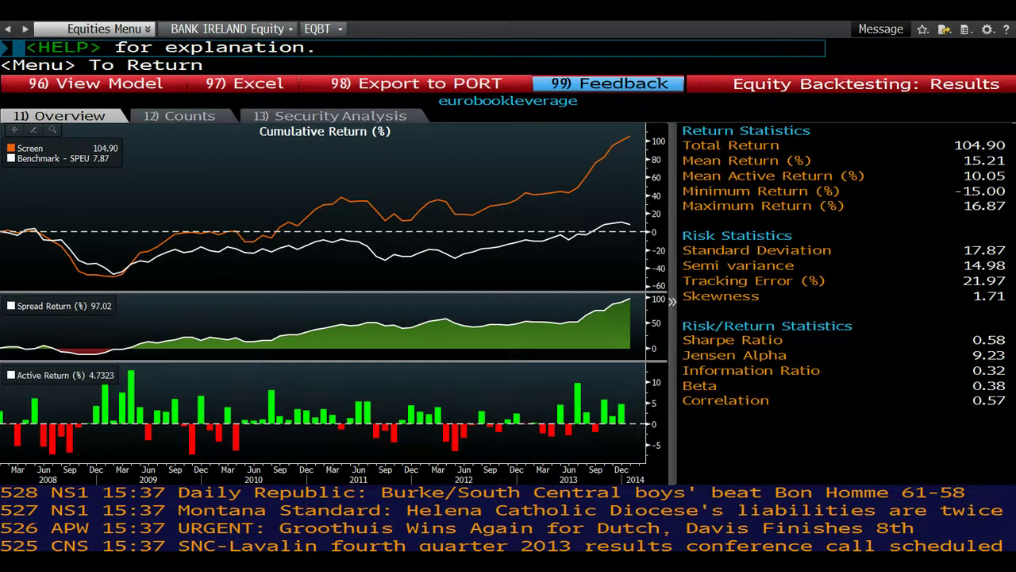
Step: Export the eurobookleverage backtest results to PORT
{"action": "left_click", "coordinate": [417, 86]}
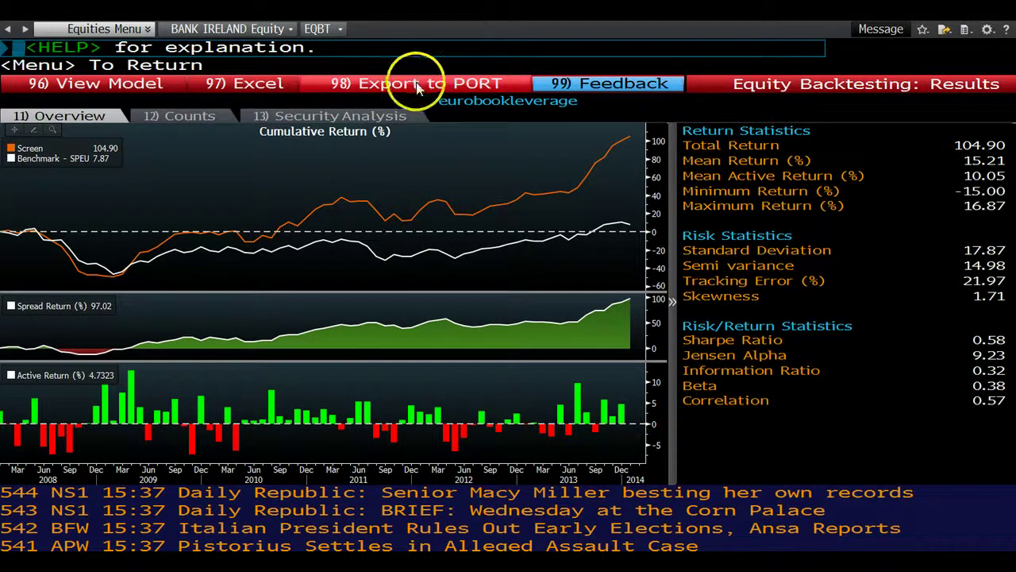